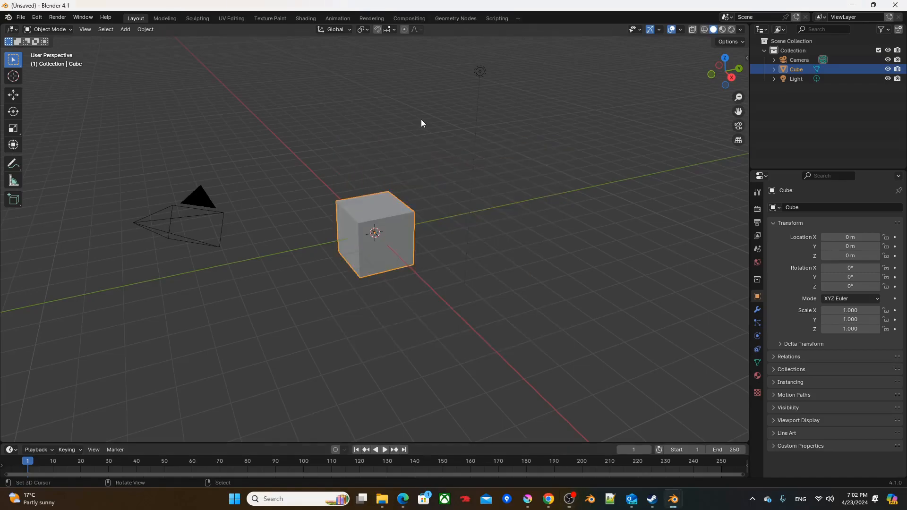
Step: Switch to the Geometry Nodes workspace and delete all the default objects from the scene
{"action": "left_click", "coordinate": [452, 19]}
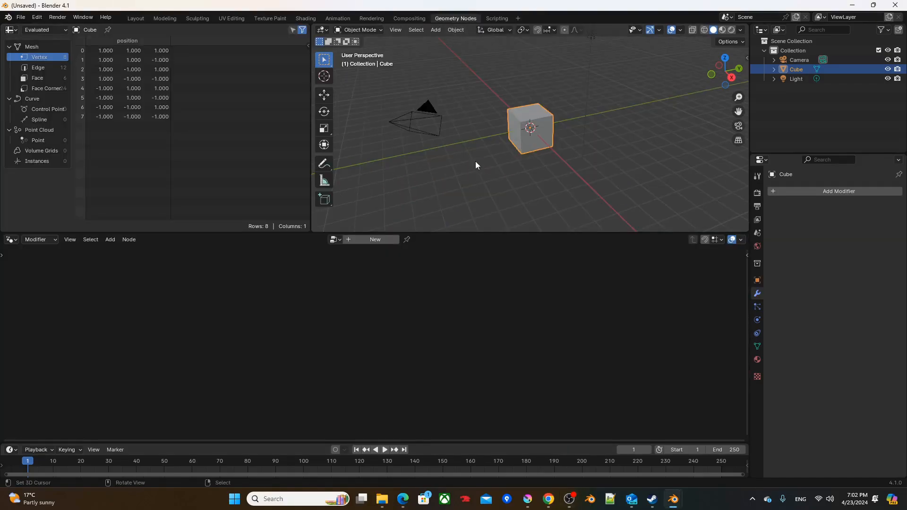
{"action": "key", "text": "a"}
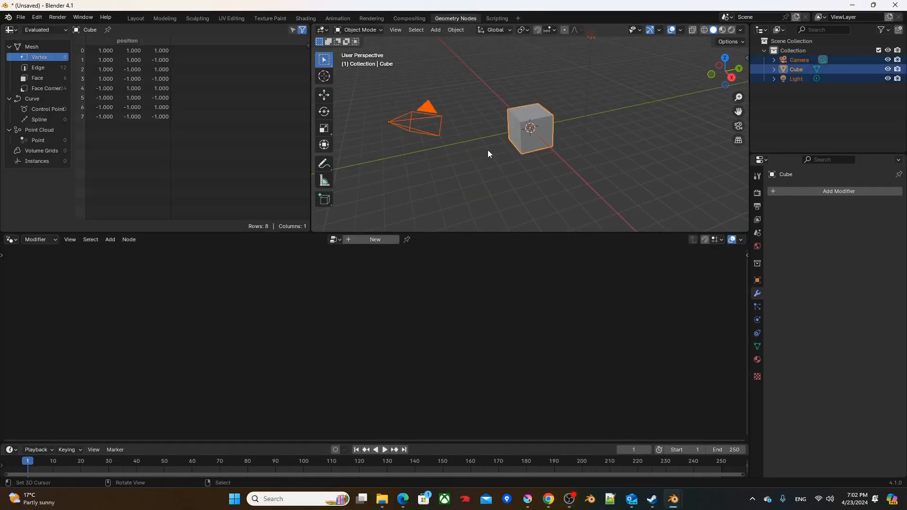
{"action": "key", "text": "x"}
{"action": "left_click", "coordinate": [488, 149]}
Step: Add a Plain Axes empty at the world origin
{"action": "key", "text": "shift+a"}
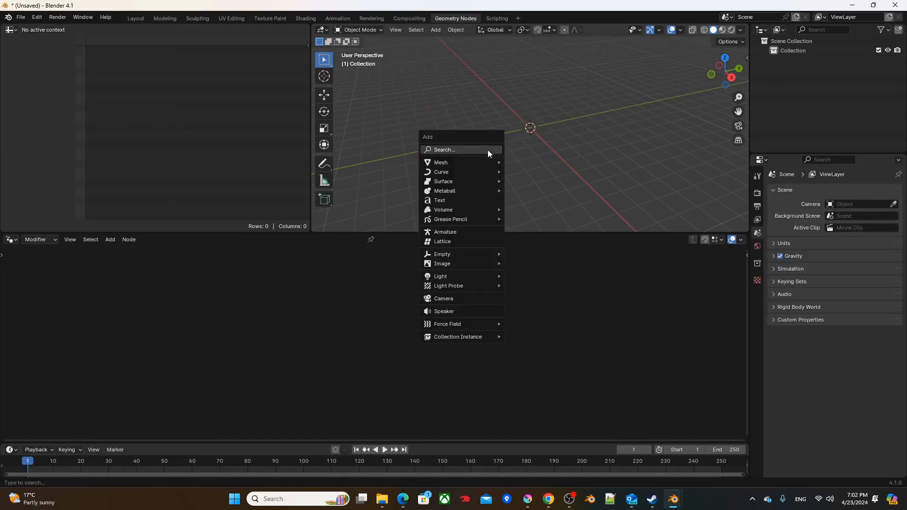
{"action": "mouse_move", "coordinate": [470, 257]}
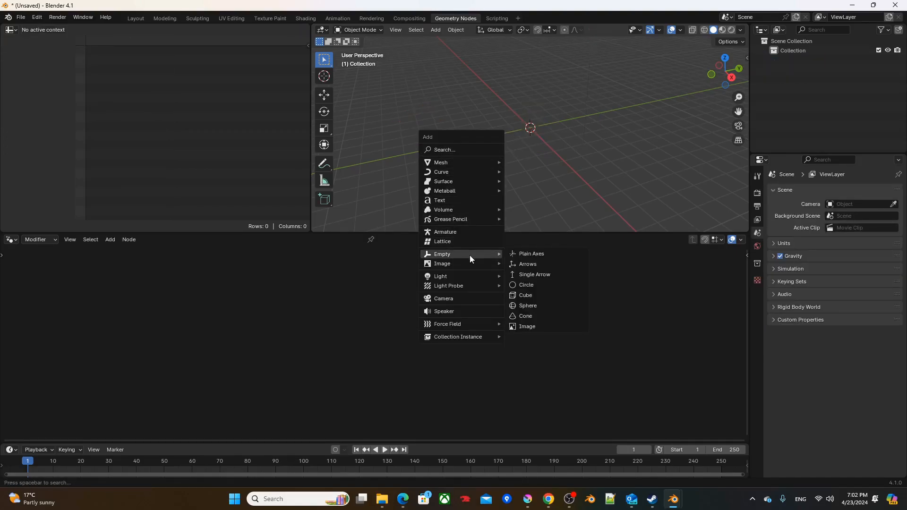
{"action": "left_click", "coordinate": [518, 254]}
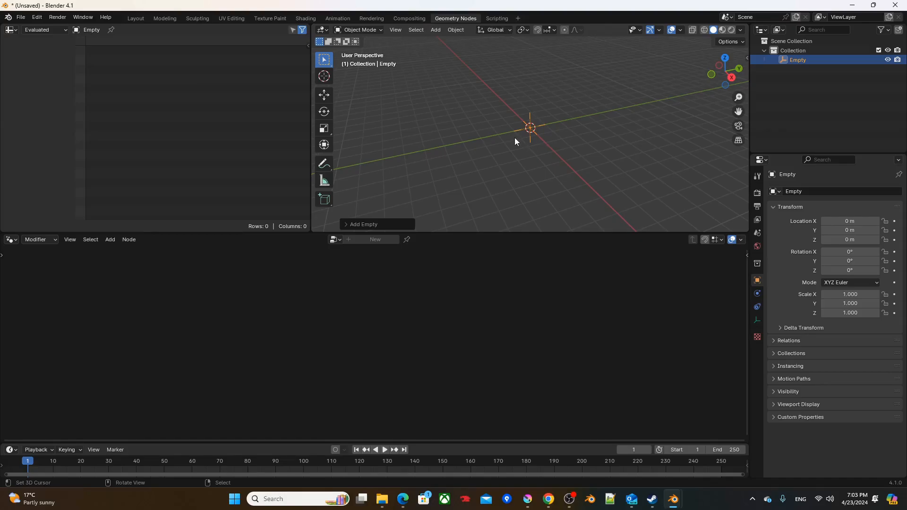
Step: Add a mesh plane at the origin and widen the 3D viewport over the spreadsheet area, viewed from the top
{"action": "key", "text": "shift+a"}
{"action": "mouse_move", "coordinate": [483, 45]}
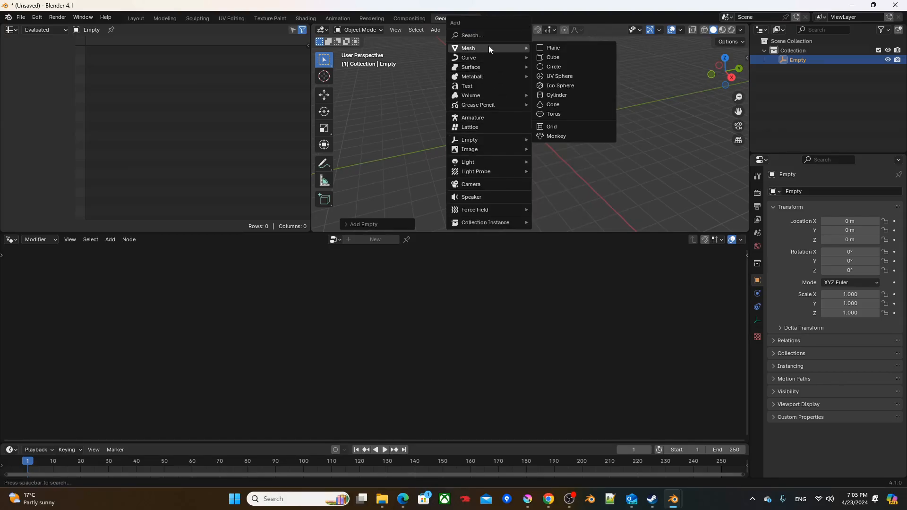
{"action": "left_click", "coordinate": [541, 48]}
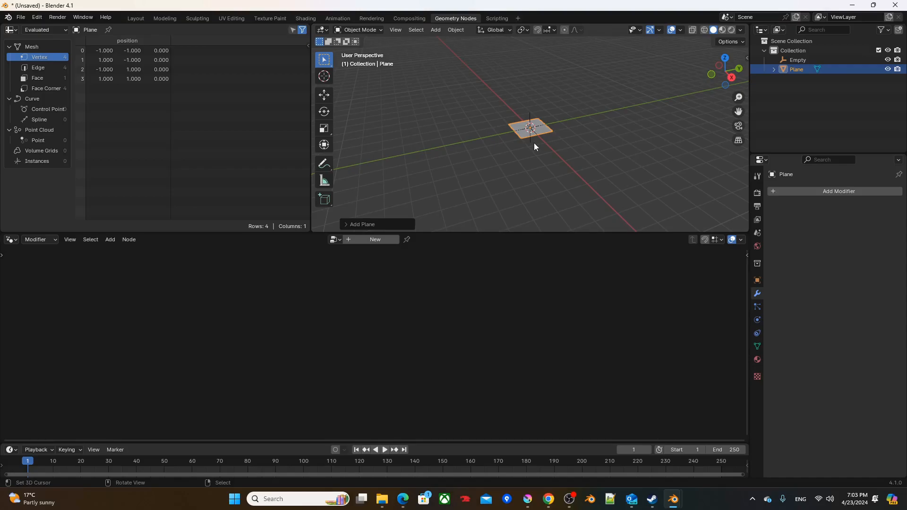
{"action": "key", "text": "KP_7"}
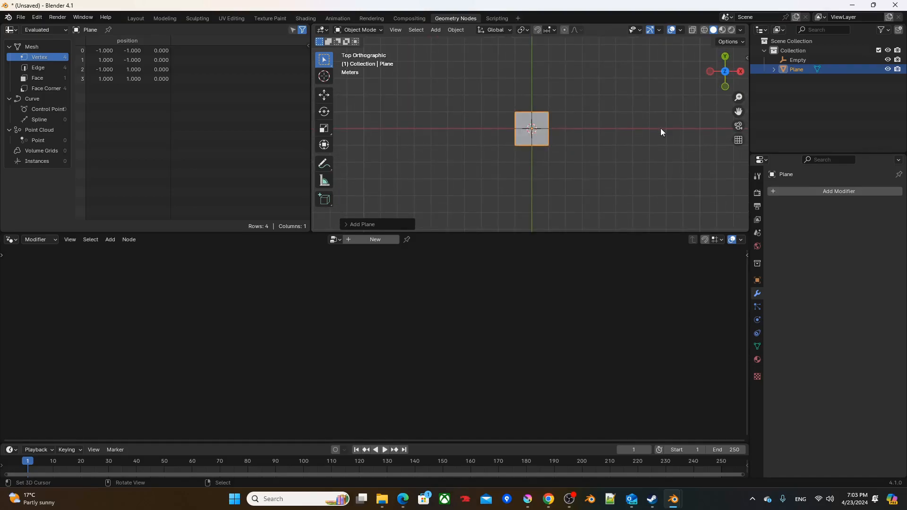
{"action": "scroll", "coordinate": [545, 171], "scroll_direction": "up", "scroll_amount": 5}
{"action": "left_click_drag", "start_coordinate": [534, 234], "coordinate": [534, 185]}
{"action": "left_click_drag", "start_coordinate": [313, 23], "coordinate": [141, 34]}
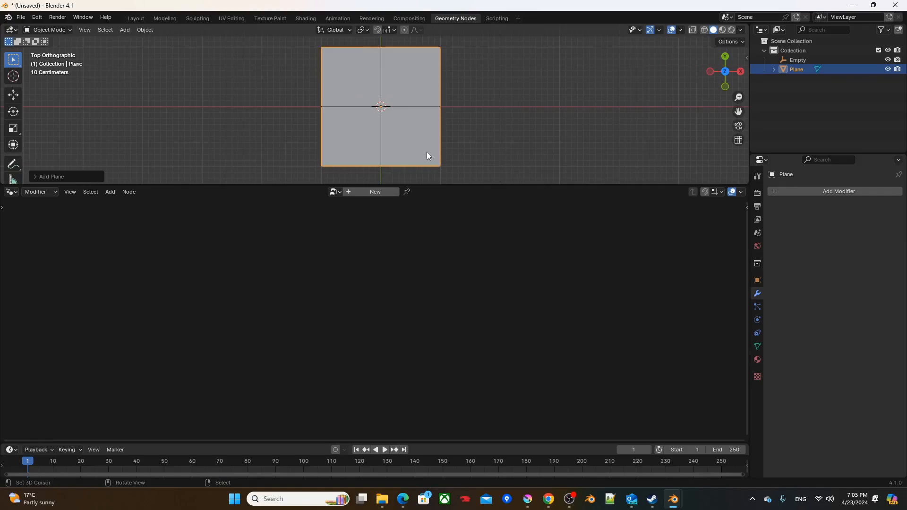
Step: Create a new geometry node tree for the plane, pin it, and delete its Group Input node
{"action": "left_click", "coordinate": [376, 192]}
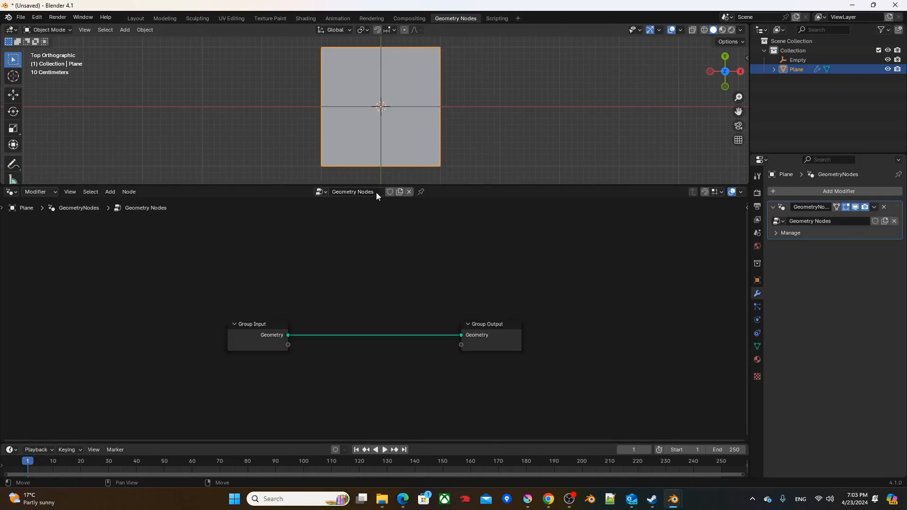
{"action": "left_click", "coordinate": [421, 192]}
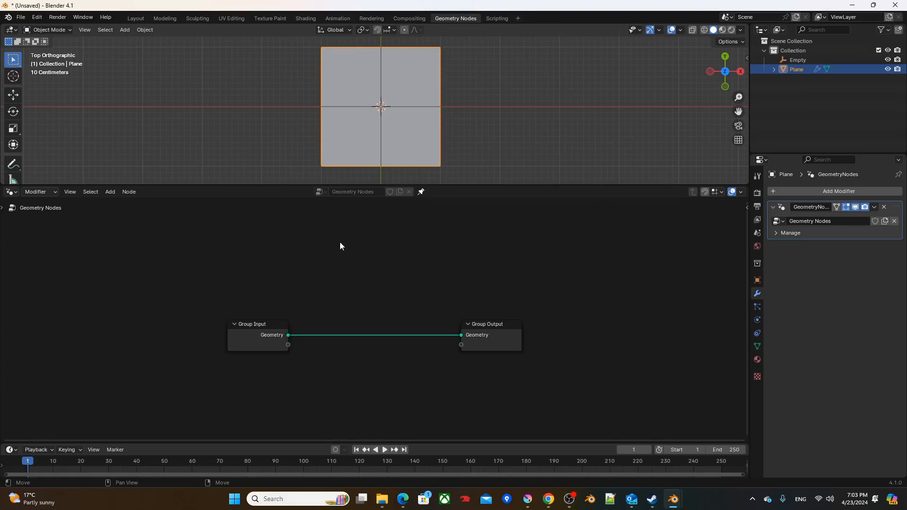
{"action": "left_click_drag", "start_coordinate": [159, 283], "coordinate": [353, 375]}
{"action": "key", "text": "x"}
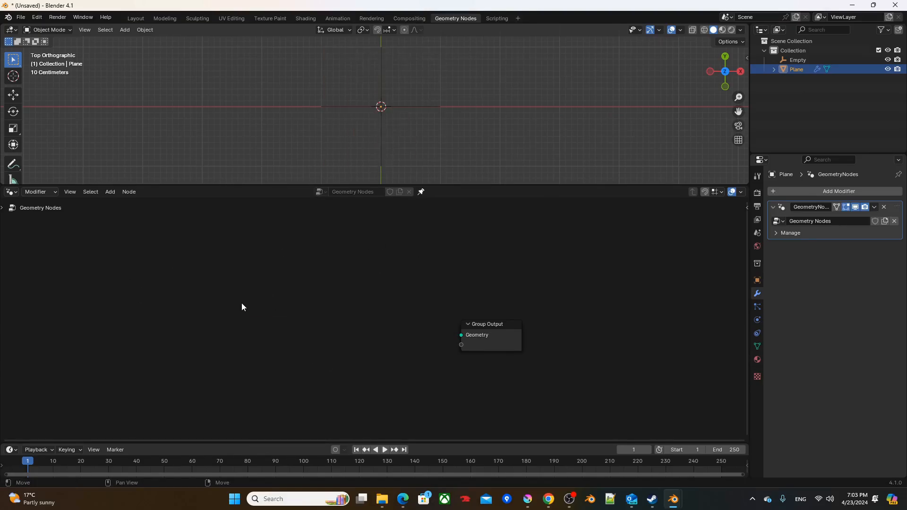
Step: Add a String node containing the text "test"
{"action": "key", "text": "F3"}
{"action": "type", "text": "string"}
{"action": "key", "text": "Return"}
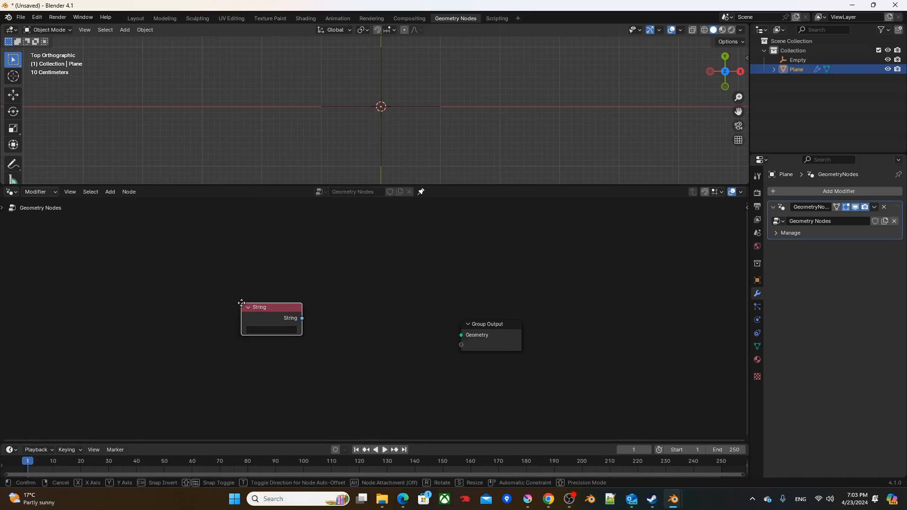
{"action": "left_click", "coordinate": [271, 355]}
{"action": "left_click", "coordinate": [252, 355]}
{"action": "type", "text": "test"}
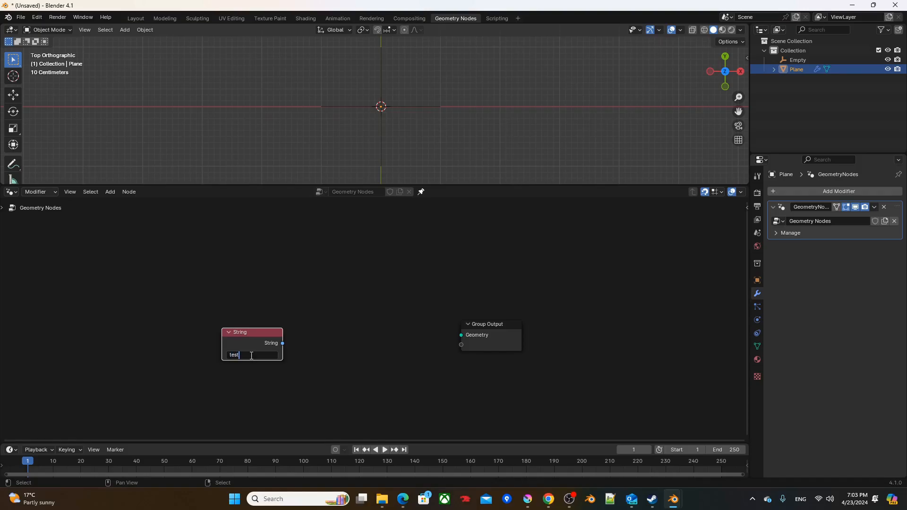
Step: Link the string into a new String to Curves node and its Curve Instances to the Group Output, placed farther away for spacing
{"action": "left_click_drag", "start_coordinate": [282, 344], "coordinate": [309, 332]}
{"action": "type", "text": "stc"}
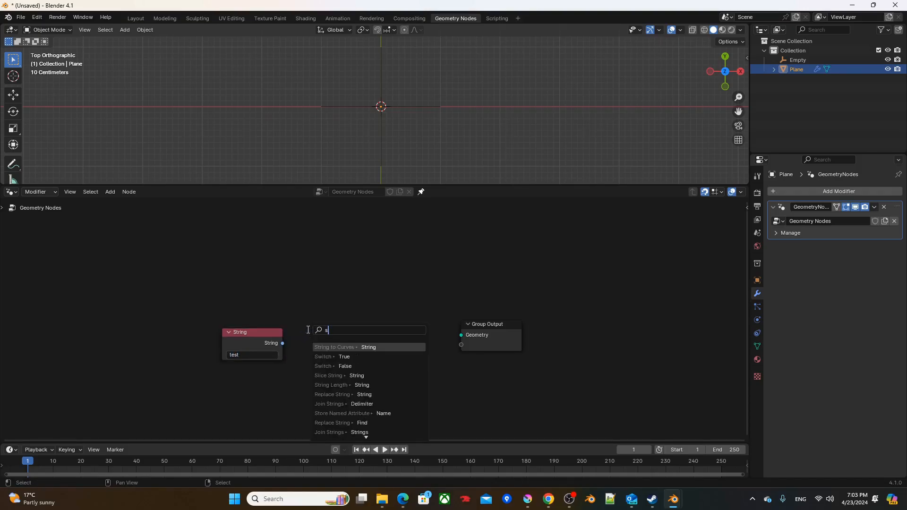
{"action": "left_click", "coordinate": [324, 348]}
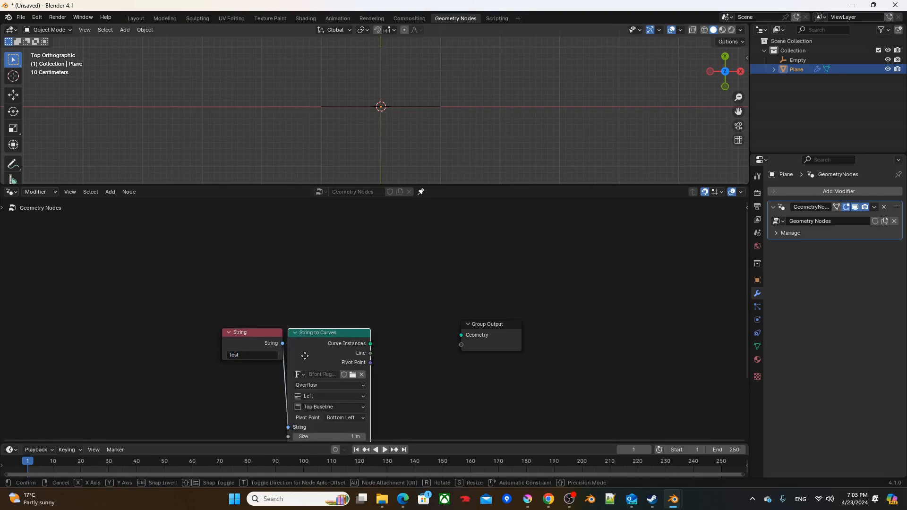
{"action": "left_click", "coordinate": [305, 356]}
{"action": "left_click", "coordinate": [332, 350], "text": "ctrl+shift"}
{"action": "left_click_drag", "start_coordinate": [483, 330], "coordinate": [673, 358]}
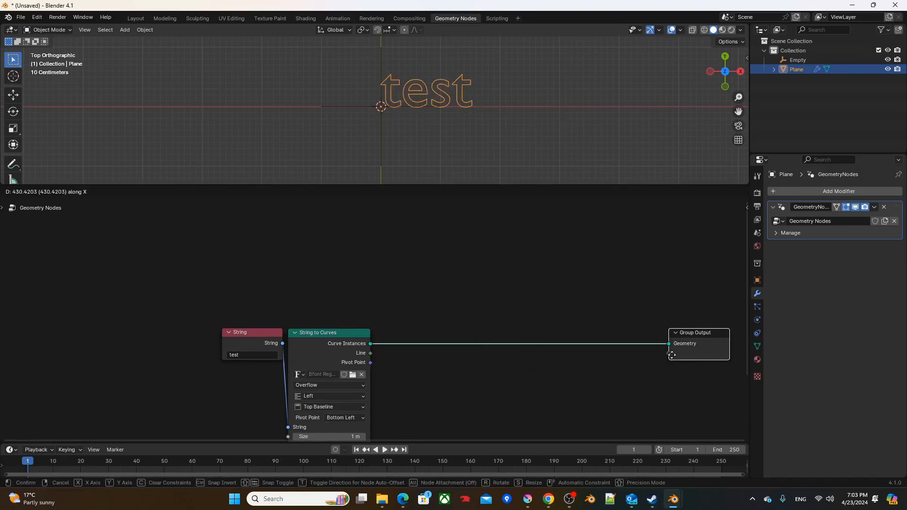
Step: Insert a Fill Curve node between String to Curves and the Group Output
{"action": "middle_click_drag", "start_coordinate": [559, 300], "coordinate": [408, 280]}
{"action": "left_click", "coordinate": [409, 280]}
{"action": "key", "text": "F3"}
{"action": "type", "text": "fill"}
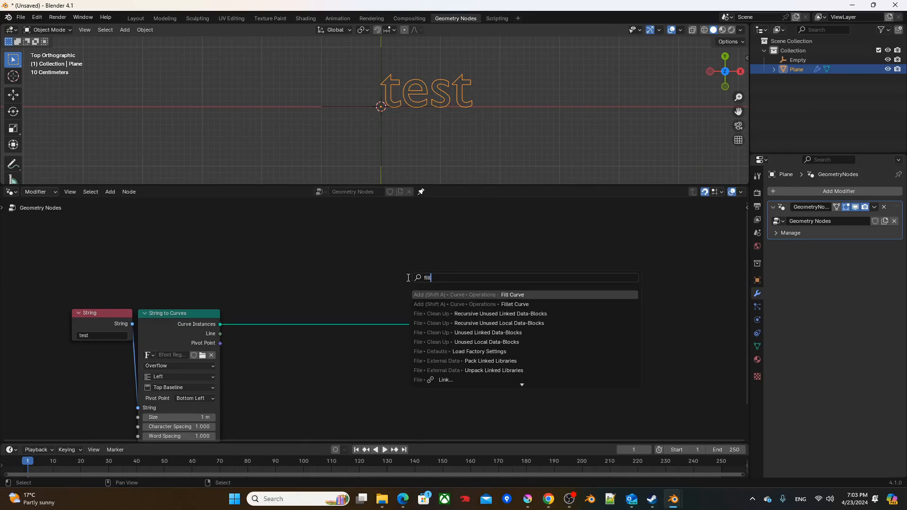
{"action": "key", "text": "Return"}
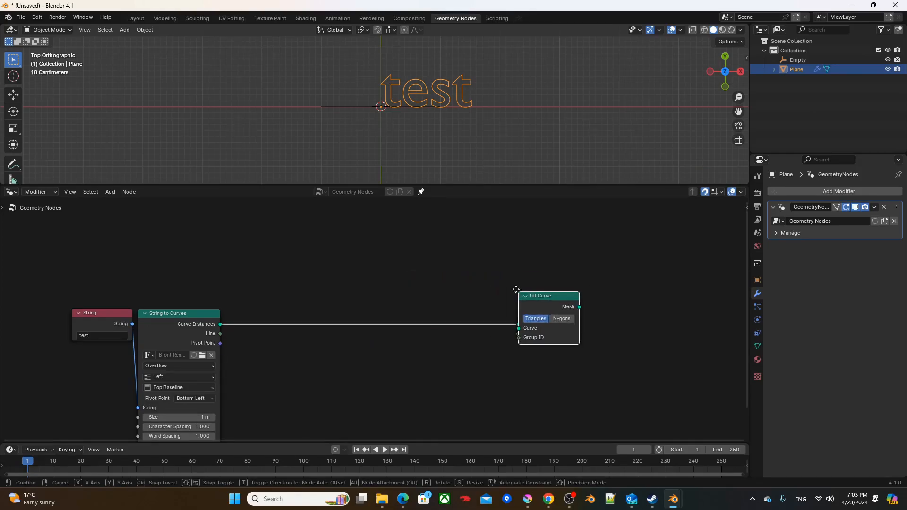
{"action": "left_click", "coordinate": [450, 309]}
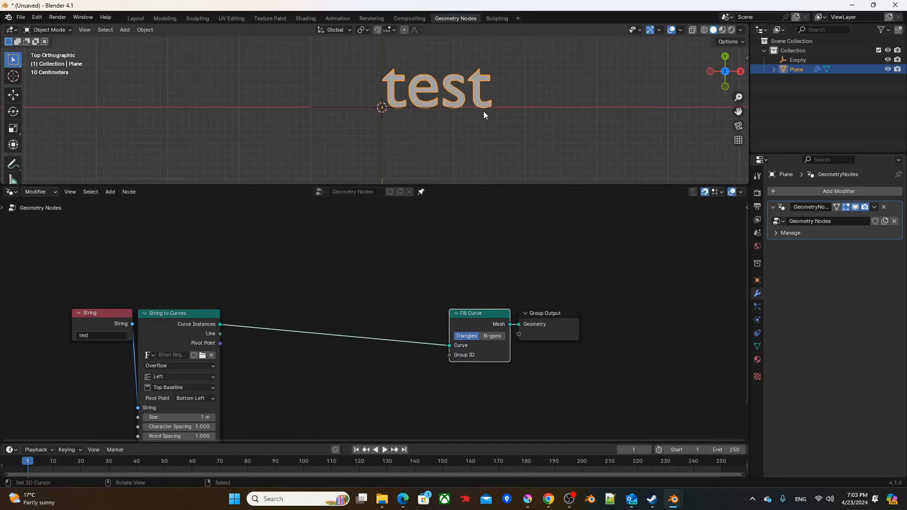
Step: Maximize the viewport and annotate a leftward arrow above the text and a curved arrow over the first letter
{"action": "key", "text": "ctrl+space"}
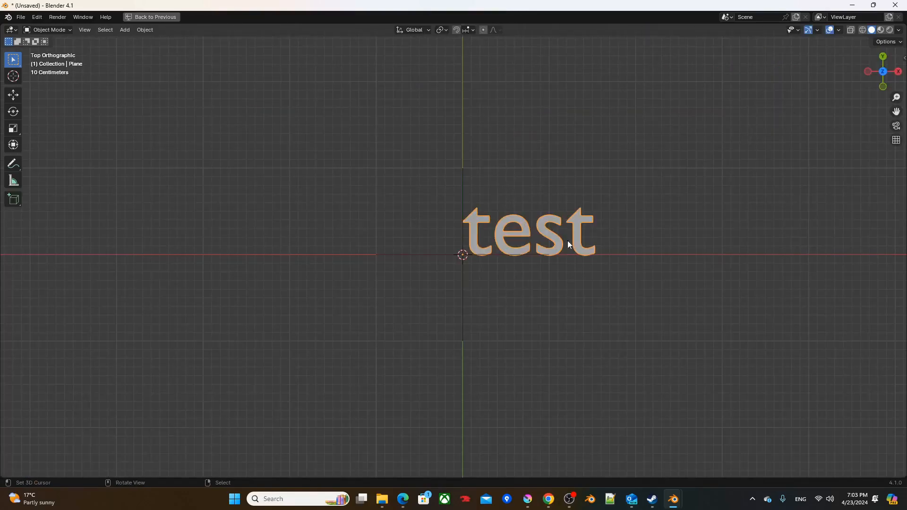
{"action": "scroll", "coordinate": [741, 224], "scroll_direction": "up", "scroll_amount": 3}
{"action": "middle_click_drag", "start_coordinate": [740, 224], "coordinate": [551, 255], "text": "shift"}
{"action": "scroll", "coordinate": [552, 251], "scroll_direction": "up", "scroll_amount": 2}
{"action": "middle_click_drag", "start_coordinate": [554, 223], "coordinate": [629, 274], "text": "shift"}
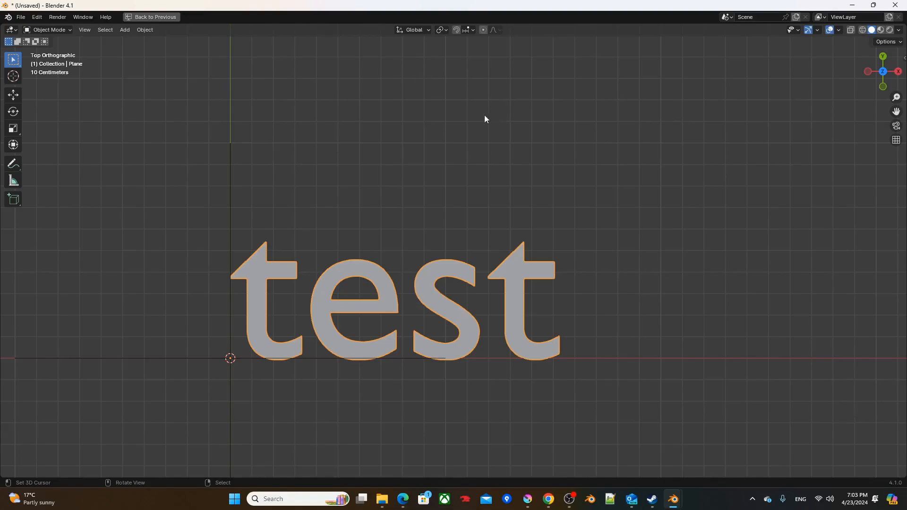
{"action": "mouse_move", "coordinate": [441, 126]}
{"action": "left_mouse_down"}
{"action": "mouse_move", "coordinate": [287, 126]}
{"action": "mouse_move", "coordinate": [296, 117]}
{"action": "left_mouse_up"}
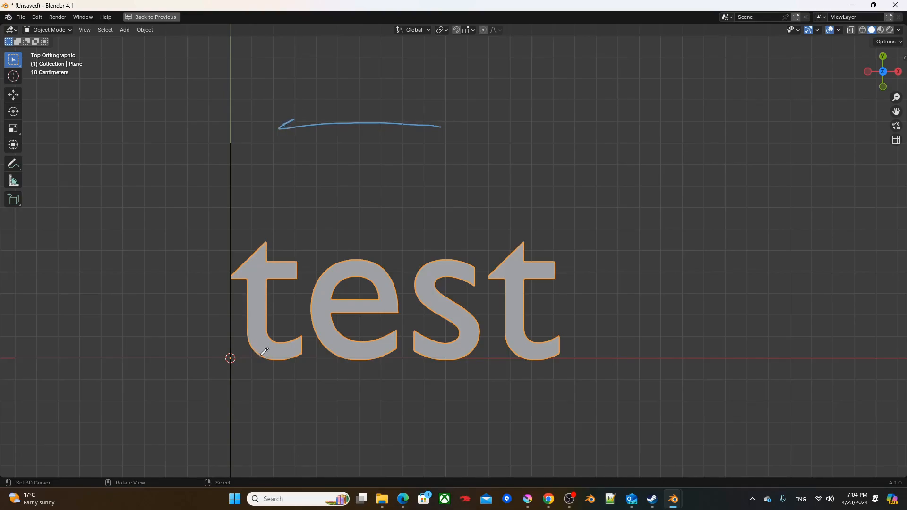
{"action": "mouse_move", "coordinate": [260, 355]}
{"action": "left_mouse_down"}
{"action": "mouse_move", "coordinate": [267, 300]}
{"action": "mouse_move", "coordinate": [330, 237]}
{"action": "left_mouse_up"}
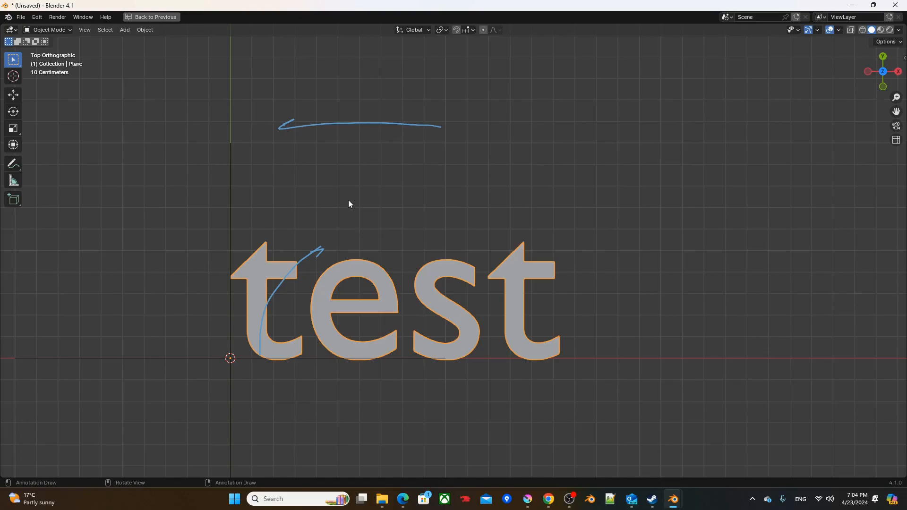
Step: Annotate a vector label V under the leftward arrow and a vertical arrow labelled Δy beside the first letter
{"action": "right_click", "coordinate": [349, 165], "text": "shift"}
{"action": "mouse_move", "coordinate": [346, 164]}
{"action": "left_mouse_down"}
{"action": "mouse_move", "coordinate": [363, 164]}
{"action": "mouse_move", "coordinate": [364, 145]}
{"action": "left_mouse_up"}
{"action": "left_click_drag", "start_coordinate": [236, 357], "coordinate": [234, 245]}
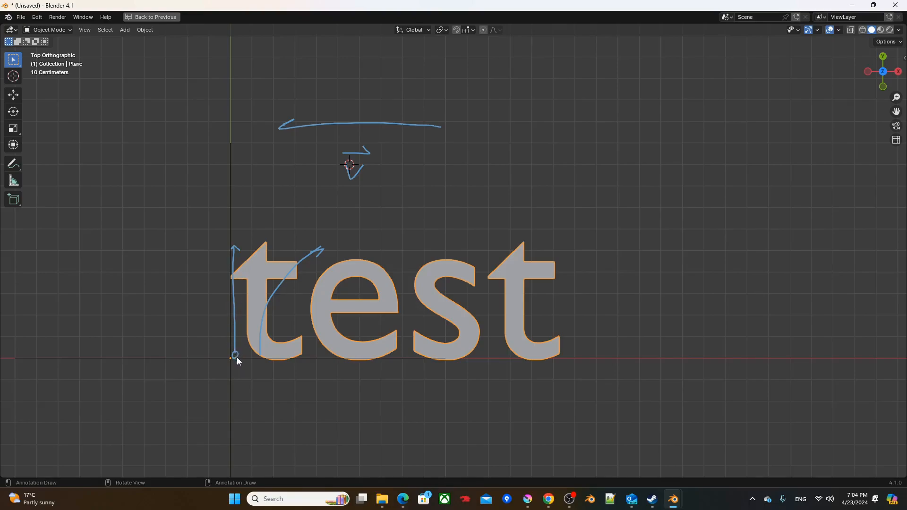
{"action": "left_click_drag", "start_coordinate": [199, 295], "coordinate": [199, 312]}
Step: Return the 3D cursor to the world origin and restore the multi-editor layout
{"action": "key", "text": "shift+s"}
{"action": "left_click", "coordinate": [197, 366]}
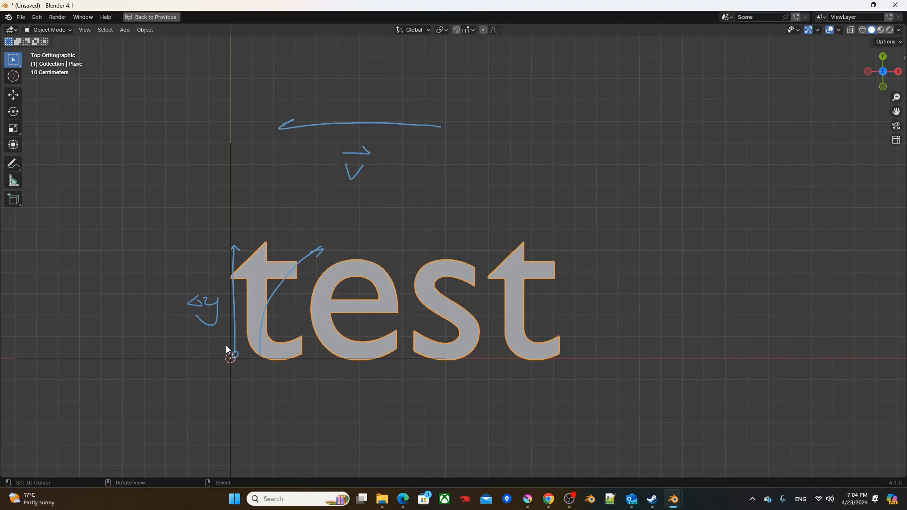
{"action": "key", "text": "ctrl+space"}
Step: Add an Object Info node for the Empty below String to Curves and set it to Relative
{"action": "scroll", "coordinate": [349, 317], "scroll_direction": "down", "scroll_amount": 1}
{"action": "middle_click_drag", "start_coordinate": [351, 326], "coordinate": [363, 210]}
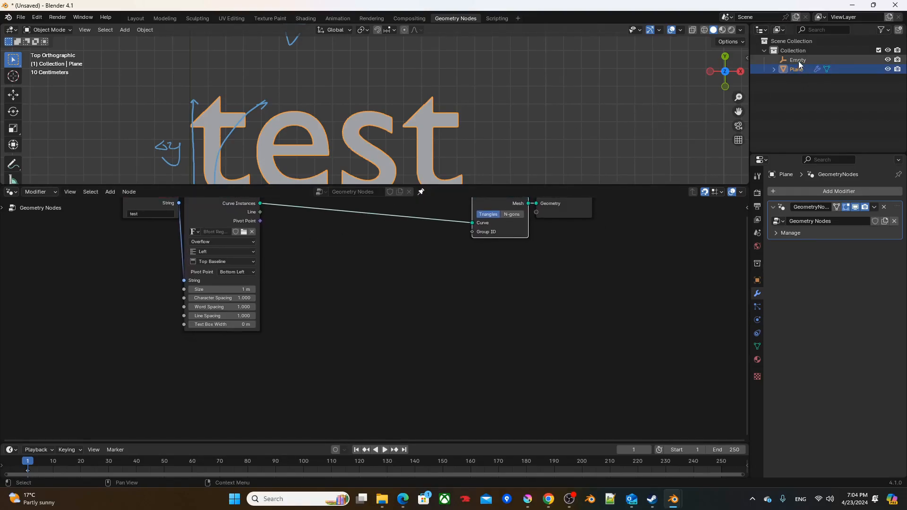
{"action": "left_click_drag", "start_coordinate": [798, 61], "coordinate": [215, 406]}
{"action": "middle_click_drag", "start_coordinate": [244, 360], "coordinate": [241, 285]}
{"action": "scroll", "coordinate": [263, 341], "scroll_direction": "up", "scroll_amount": 1}
{"action": "left_click", "coordinate": [209, 389]}
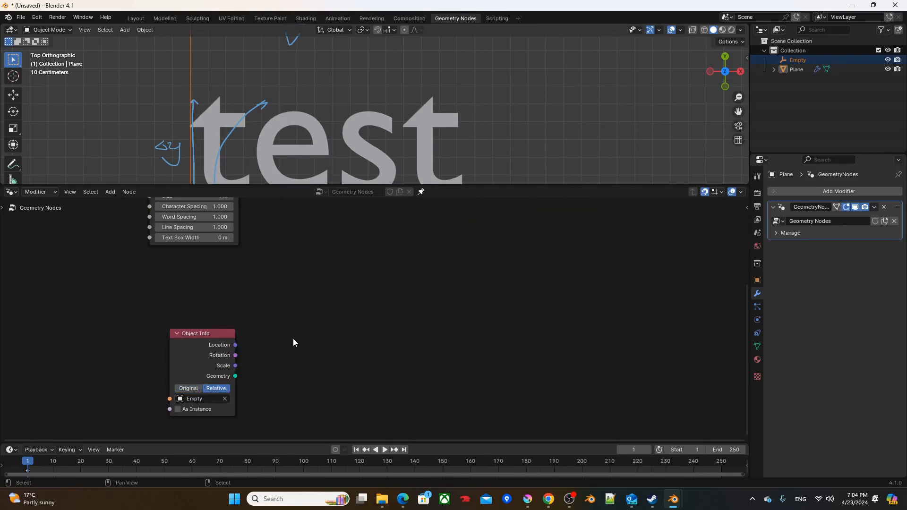
Step: Add a Simulation zone beside the Object Info node
{"action": "key", "text": "F3"}
{"action": "type", "text": "si"}
{"action": "left_click", "coordinate": [332, 354]}
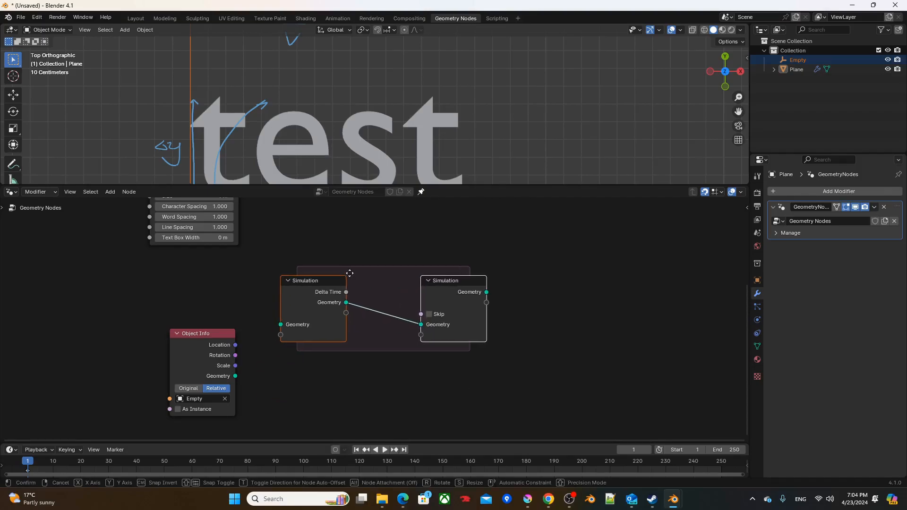
{"action": "left_click", "coordinate": [358, 273]}
Step: Feed the Empty's Location into the simulation's input and output as a stored item, and widen the zone
{"action": "left_click_drag", "start_coordinate": [235, 345], "coordinate": [264, 330]}
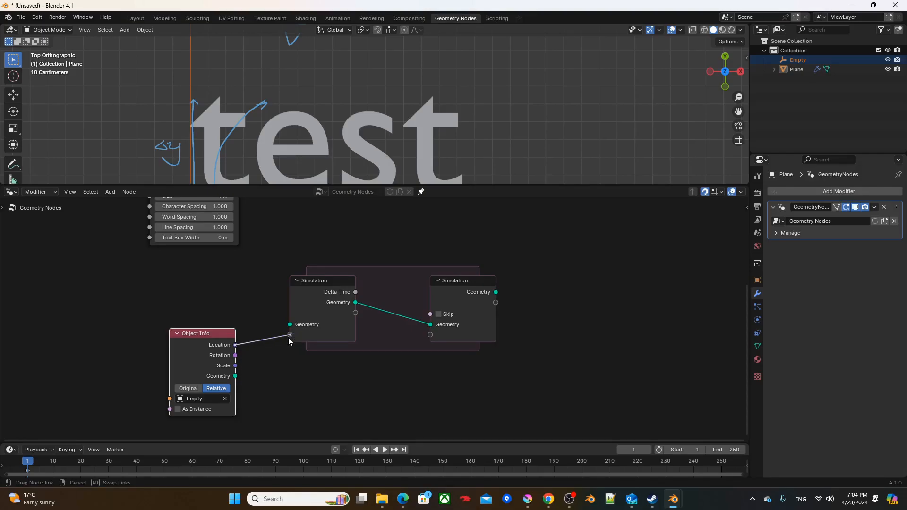
{"action": "left_click_drag", "start_coordinate": [289, 337], "coordinate": [289, 337]}
{"action": "left_click_drag", "start_coordinate": [196, 345], "coordinate": [176, 386]}
{"action": "middle_click_drag", "start_coordinate": [186, 342], "coordinate": [149, 313]}
{"action": "left_click_drag", "start_coordinate": [177, 356], "coordinate": [394, 319]}
{"action": "left_click_drag", "start_coordinate": [414, 259], "coordinate": [498, 258]}
{"action": "key", "text": "x"}
Step: Add a Vector Math node set to Subtract that takes the simulation's stored Location from the Empty's current Location
{"action": "left_click_drag", "start_coordinate": [184, 359], "coordinate": [370, 369]}
{"action": "type", "text": "vm"}
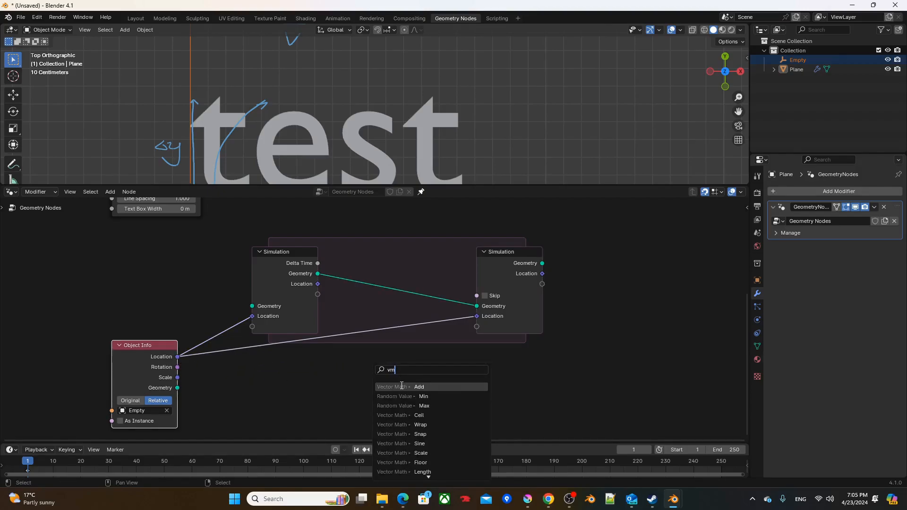
{"action": "left_click", "coordinate": [402, 386]}
{"action": "left_click", "coordinate": [407, 377]}
{"action": "left_click", "coordinate": [406, 377]}
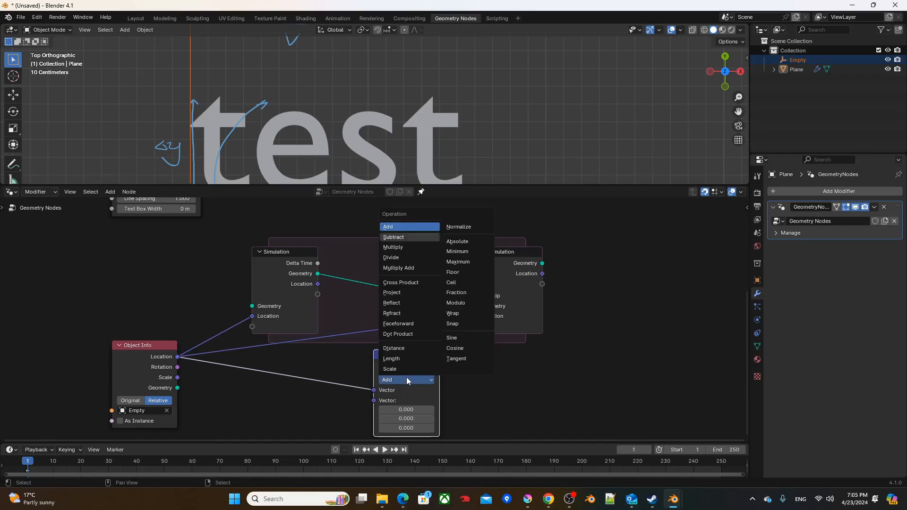
{"action": "left_click", "coordinate": [394, 237]}
{"action": "left_click_drag", "start_coordinate": [318, 284], "coordinate": [378, 405]}
{"action": "left_click", "coordinate": [397, 360]}
Step: Divide the location difference by the simulation's Delta Time with a Vector Math Divide node
{"action": "left_click_drag", "start_coordinate": [397, 360], "coordinate": [434, 359]}
{"action": "type", "text": "di"}
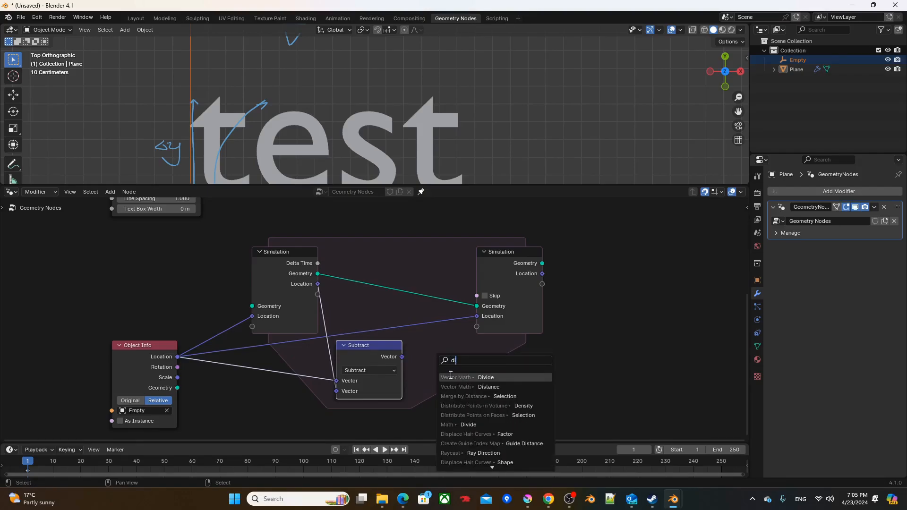
{"action": "left_click", "coordinate": [451, 377]}
{"action": "left_click_drag", "start_coordinate": [318, 264], "coordinate": [421, 391]}
Step: Move the simulation output node farther out and store the Divide result in it as a new Vector item
{"action": "left_click_drag", "start_coordinate": [522, 256], "coordinate": [554, 257]}
{"action": "left_click_drag", "start_coordinate": [486, 357], "coordinate": [504, 360]}
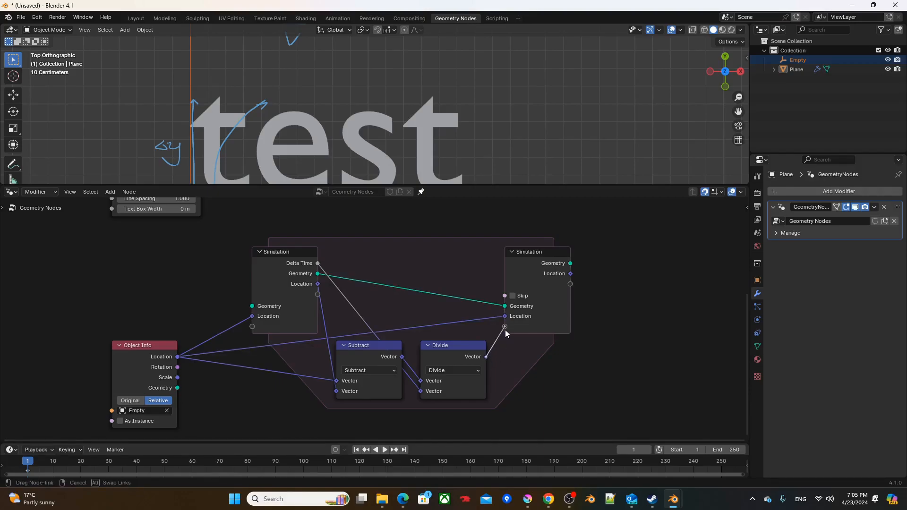
{"action": "left_click_drag", "start_coordinate": [505, 329], "coordinate": [505, 330]}
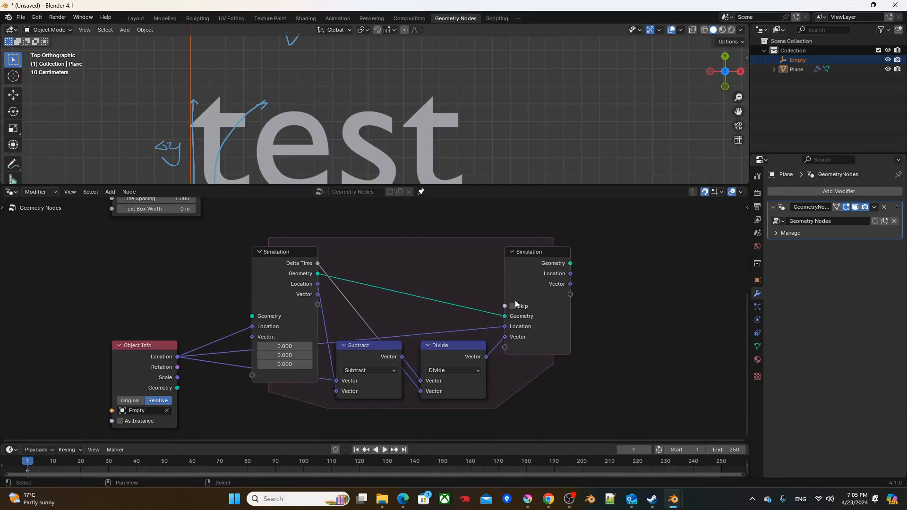
Step: Rename the simulation output's stored Vector item to Velocity
{"action": "middle_click_drag", "start_coordinate": [545, 319], "coordinate": [458, 316]}
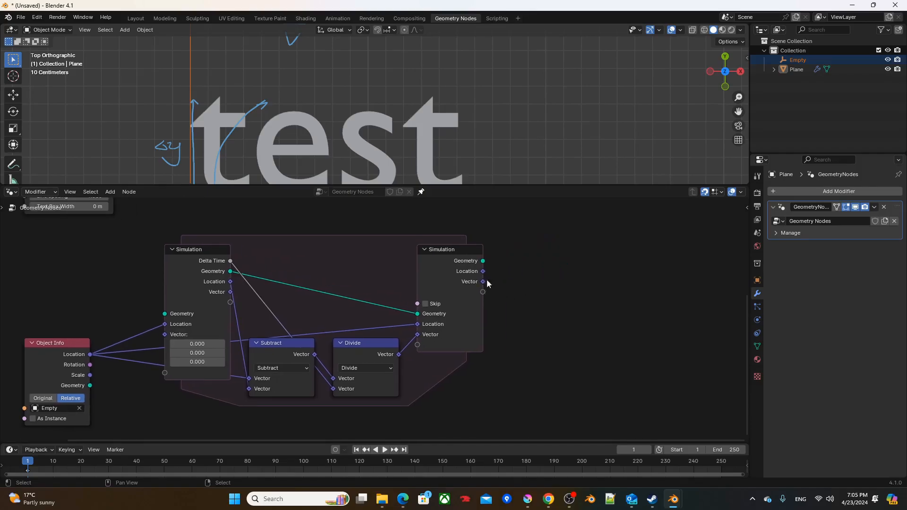
{"action": "left_click", "coordinate": [463, 288]}
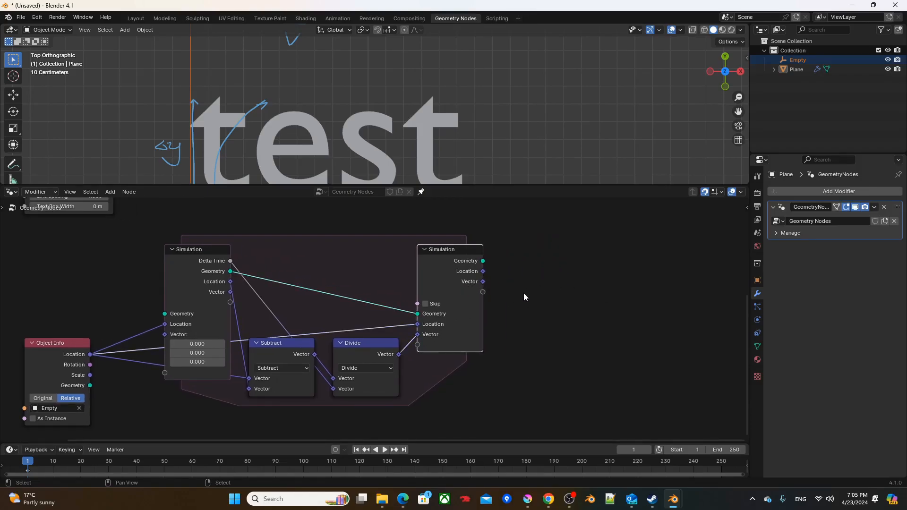
{"action": "key", "text": "n"}
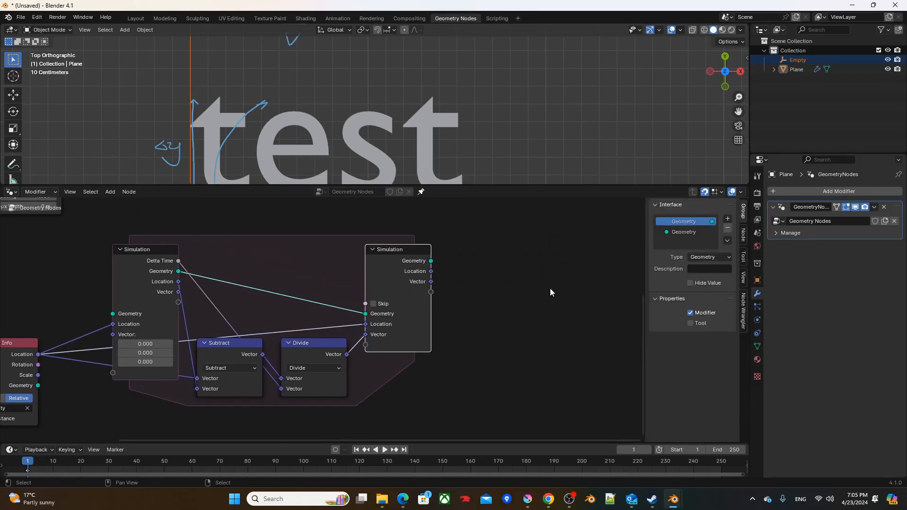
{"action": "left_click", "coordinate": [743, 234]}
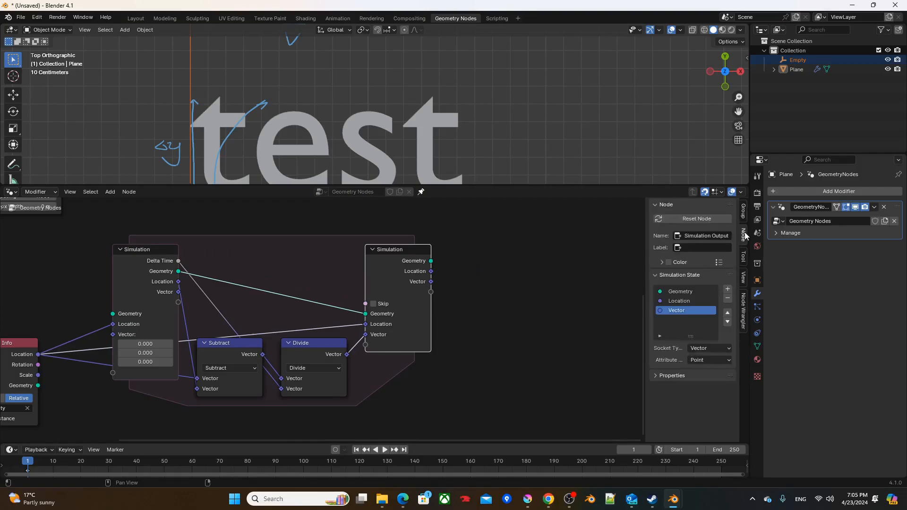
{"action": "double_click", "coordinate": [691, 310]}
{"action": "type", "text": "Velocity"}
{"action": "key", "text": "Return"}
{"action": "scroll", "coordinate": [465, 297], "scroll_direction": "down", "scroll_amount": 3}
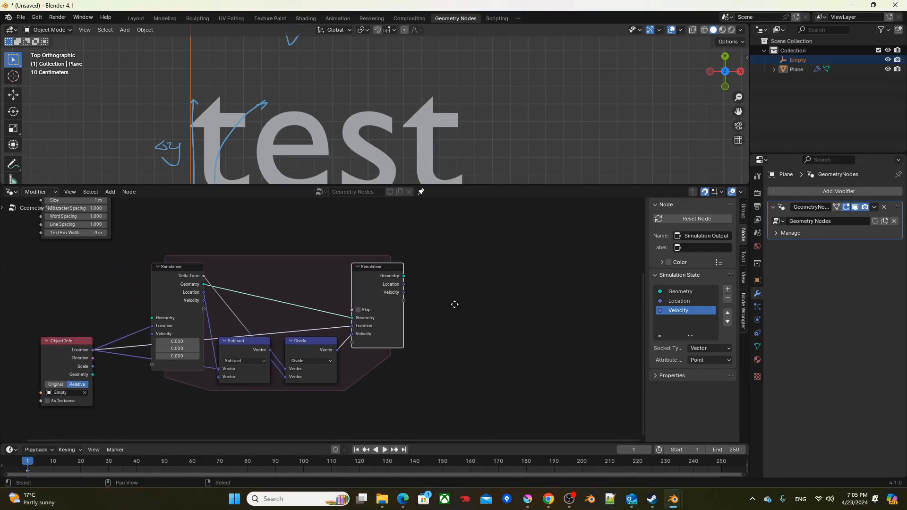
Step: Move the Fill Curve and Group Output nodes horizontally away from String to Curves to make room for more nodes
{"action": "left_click_drag", "start_coordinate": [324, 351], "coordinate": [357, 344]}
{"action": "scroll", "coordinate": [356, 307], "scroll_direction": "down", "scroll_amount": 4}
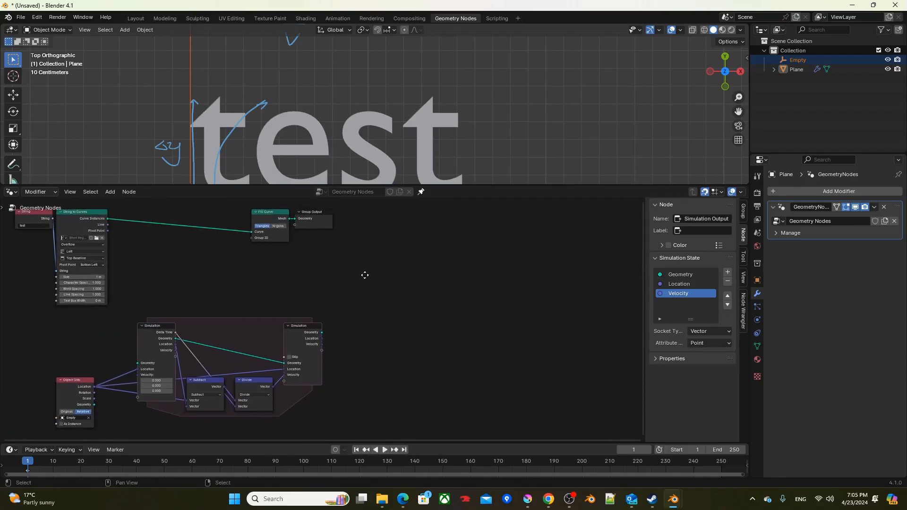
{"action": "middle_click_drag", "start_coordinate": [364, 270], "coordinate": [363, 304]}
{"action": "left_click_drag", "start_coordinate": [379, 308], "coordinate": [223, 219]}
{"action": "key", "text": "g"}
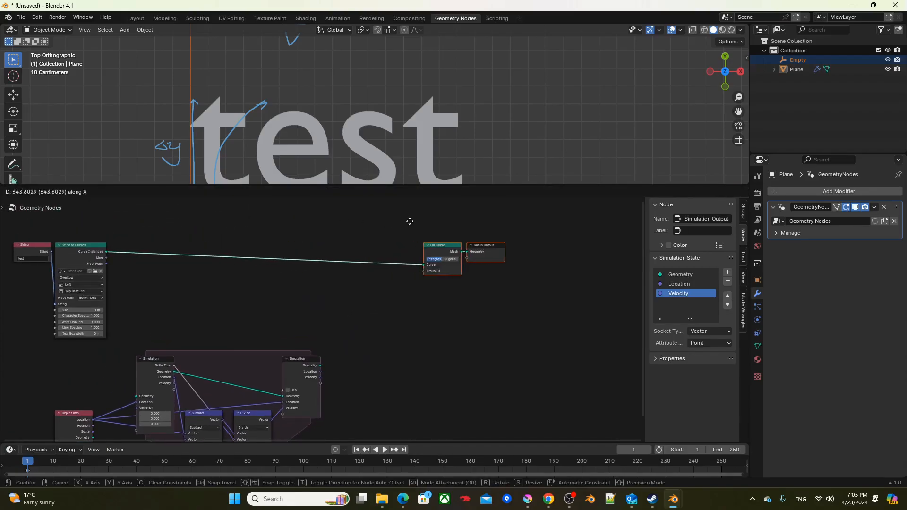
{"action": "left_click", "coordinate": [397, 226]}
Step: With the Empty selected, insert a Transform Geometry node before Fill Curve and feed its Translation from the simulation's Location output
{"action": "scroll", "coordinate": [299, 102], "scroll_direction": "down", "scroll_amount": 4}
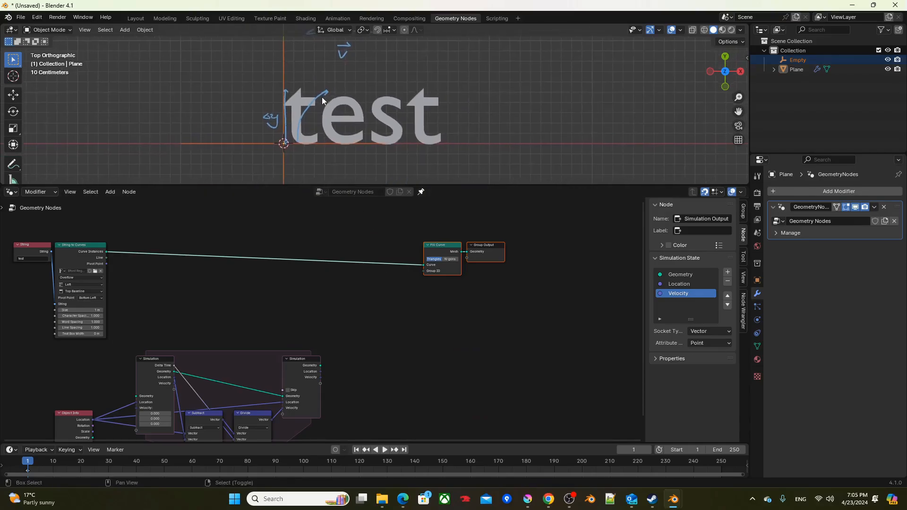
{"action": "left_click", "coordinate": [284, 160]}
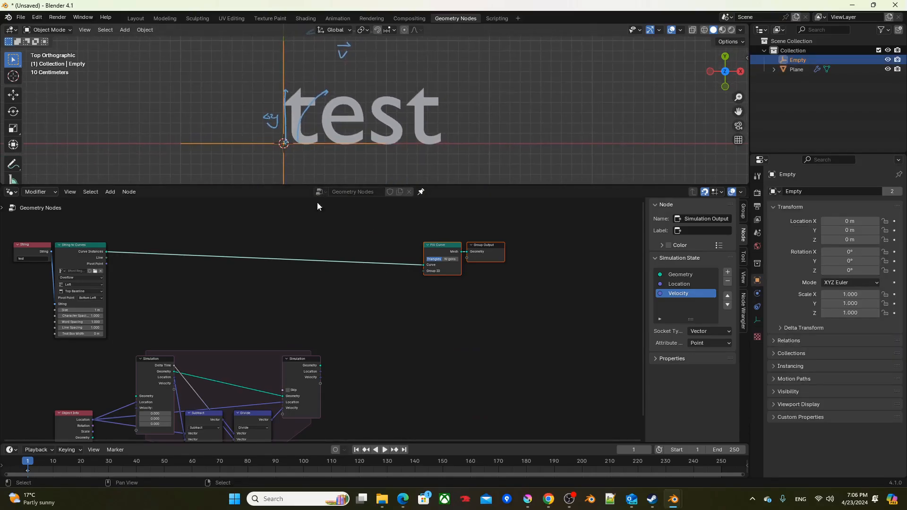
{"action": "left_click", "coordinate": [346, 312]}
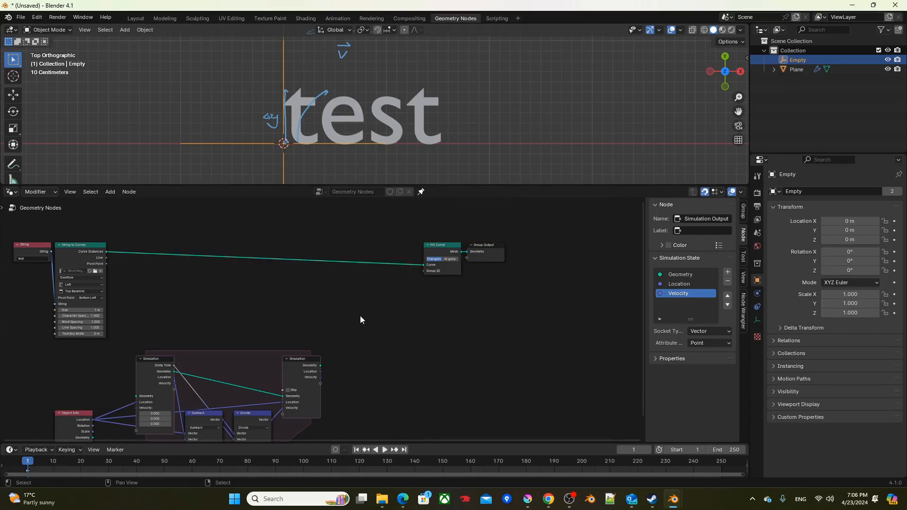
{"action": "key", "text": "t"}
{"action": "key", "text": "F3"}
{"action": "type", "text": "tg"}
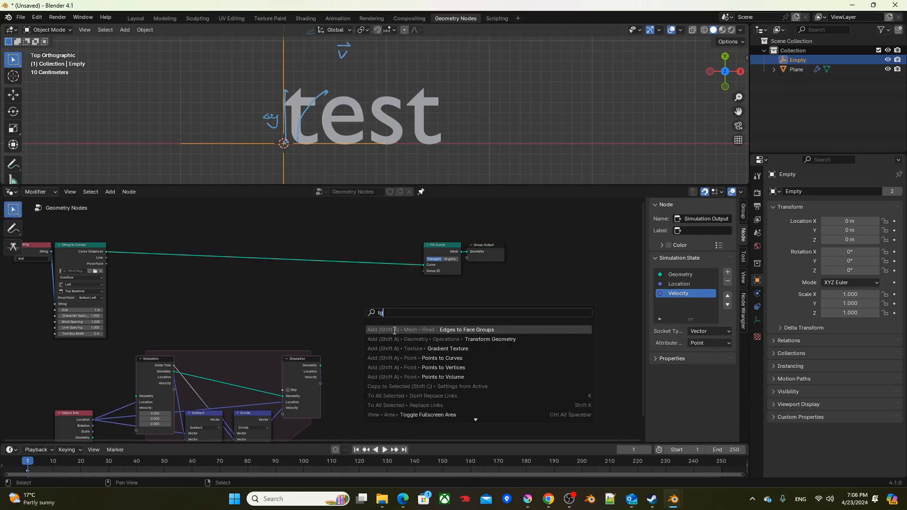
{"action": "left_click", "coordinate": [392, 339]}
{"action": "left_click", "coordinate": [368, 282]}
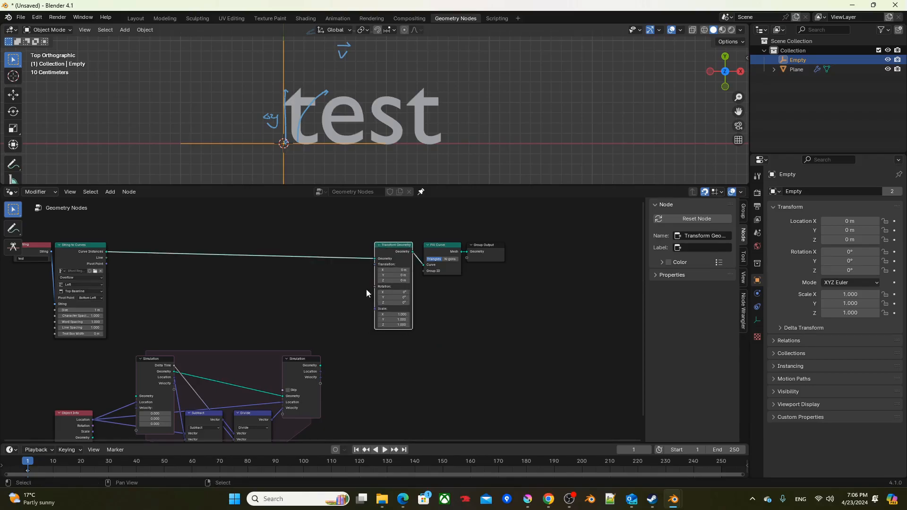
{"action": "scroll", "coordinate": [367, 281], "scroll_direction": "up", "scroll_amount": 3}
{"action": "left_click_drag", "start_coordinate": [349, 374], "coordinate": [429, 231]}
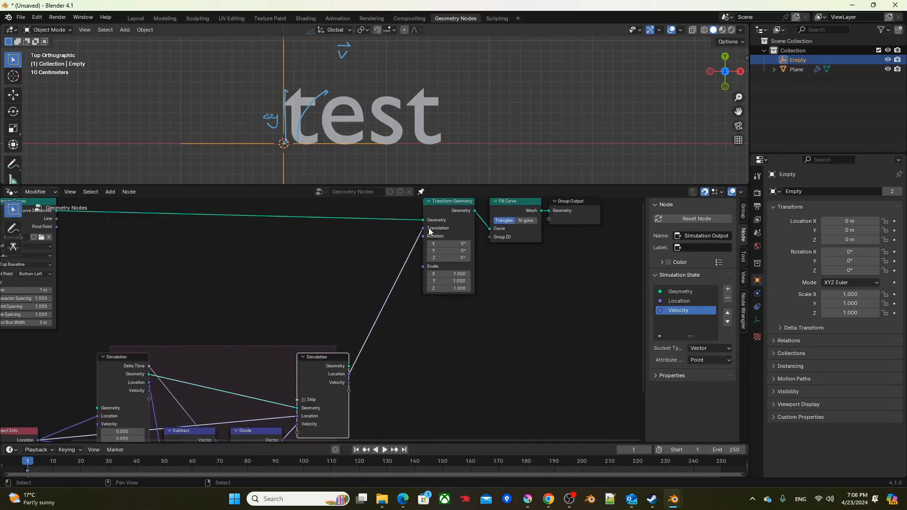
Step: Move the Empty a little to check whether the text follows it, and cancel the move
{"action": "middle_click_drag", "start_coordinate": [447, 315], "coordinate": [398, 343]}
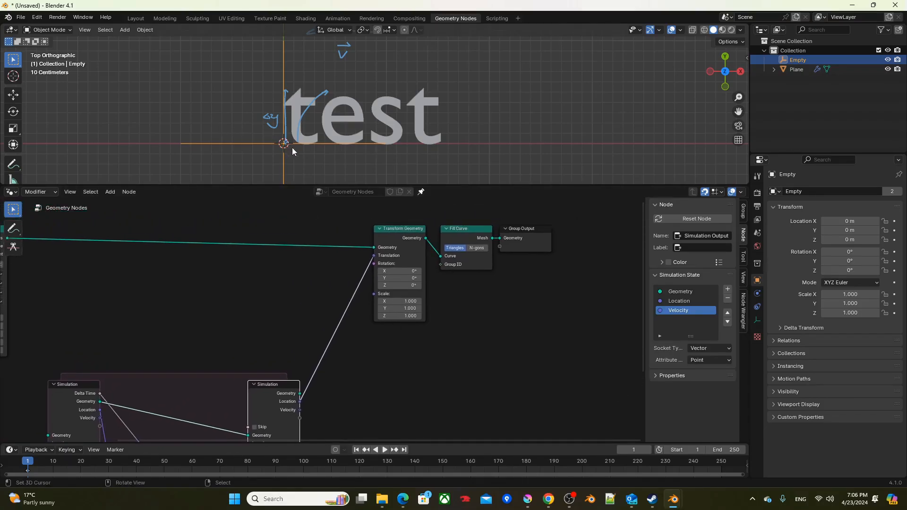
{"action": "key", "text": "g"}
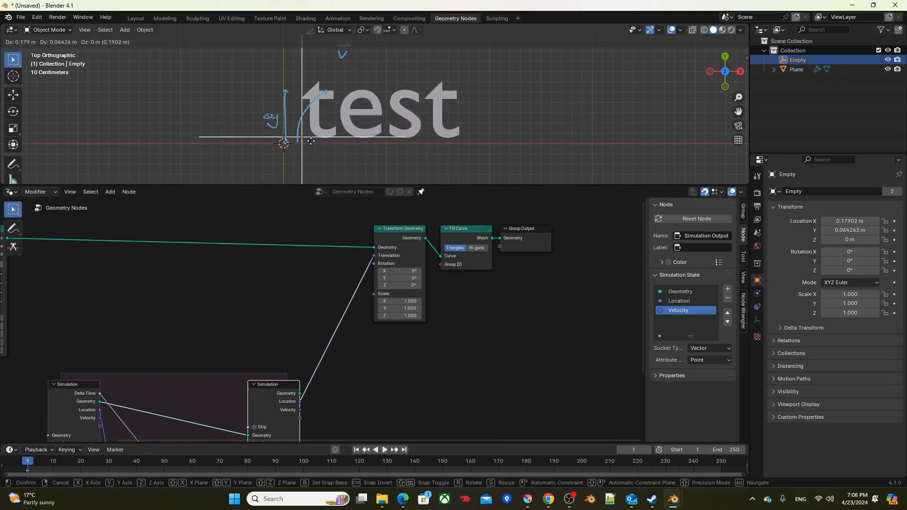
{"action": "right_click", "coordinate": [310, 141]}
{"action": "scroll", "coordinate": [316, 155], "scroll_direction": "down", "scroll_amount": 1}
{"action": "middle_click_drag", "start_coordinate": [475, 315], "coordinate": [442, 326]}
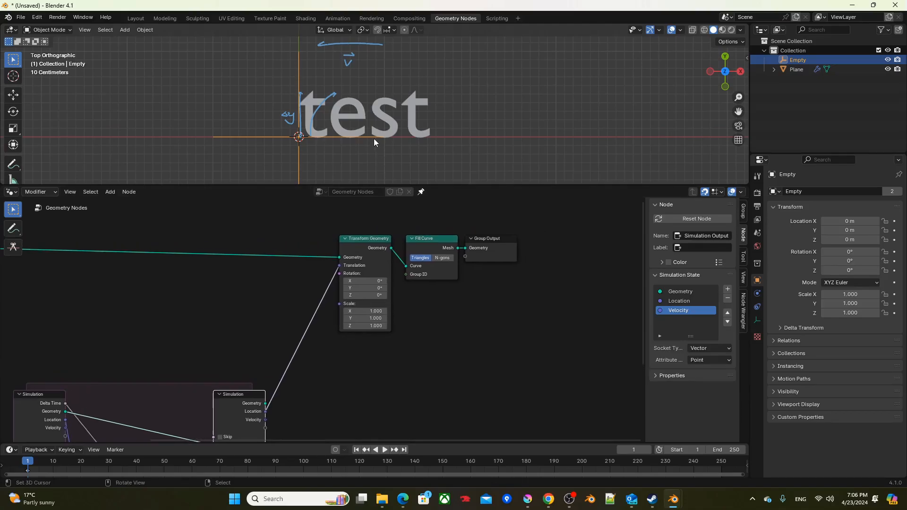
Step: Clear the annotation strokes from the viewport
{"action": "key", "text": "q"}
{"action": "left_click", "coordinate": [358, 148]}
{"action": "middle_click_drag", "start_coordinate": [456, 126], "coordinate": [433, 138], "text": "shift"}
Step: Attach a Viewer node to Fill Curve's Mesh and connect the simulation's Velocity to its Value
{"action": "left_click_drag", "start_coordinate": [486, 240], "coordinate": [538, 240]}
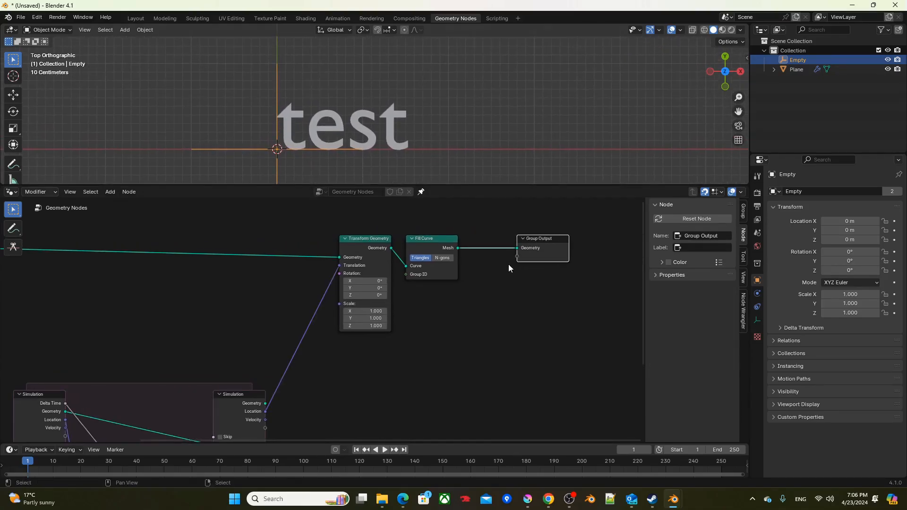
{"action": "middle_click_drag", "start_coordinate": [465, 256], "coordinate": [400, 225]}
{"action": "left_click", "coordinate": [372, 217], "text": "ctrl+shift"}
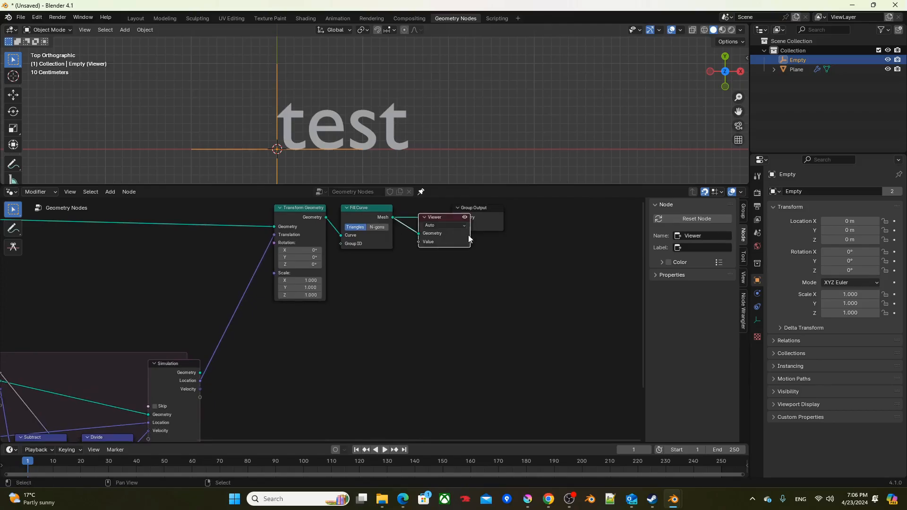
{"action": "left_click_drag", "start_coordinate": [447, 242], "coordinate": [450, 329]}
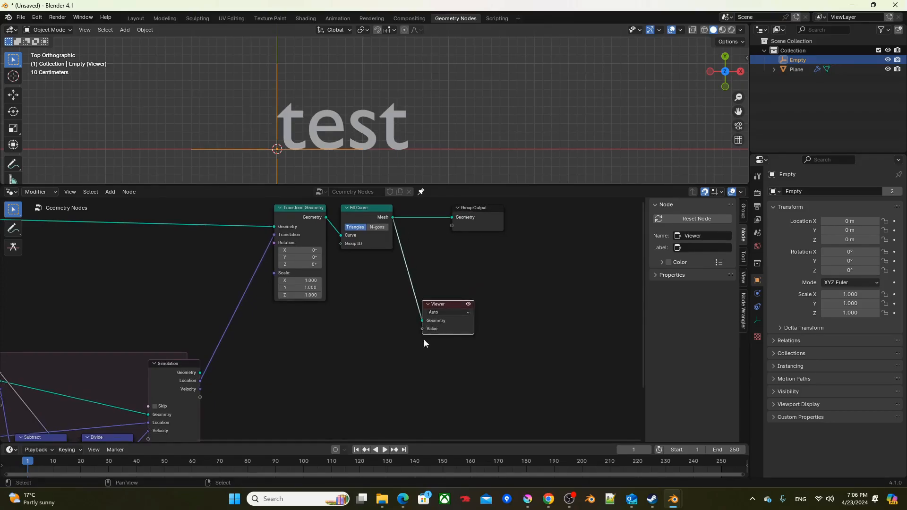
{"action": "left_click", "coordinate": [200, 389], "text": "ctrl+shift"}
{"action": "left_click", "coordinate": [459, 329]}
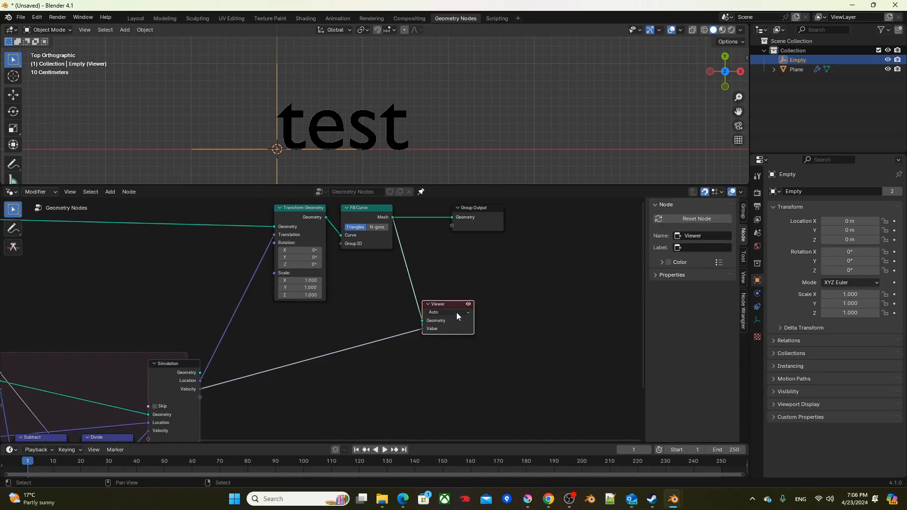
{"action": "middle_click_drag", "start_coordinate": [419, 126], "coordinate": [413, 128], "text": "shift"}
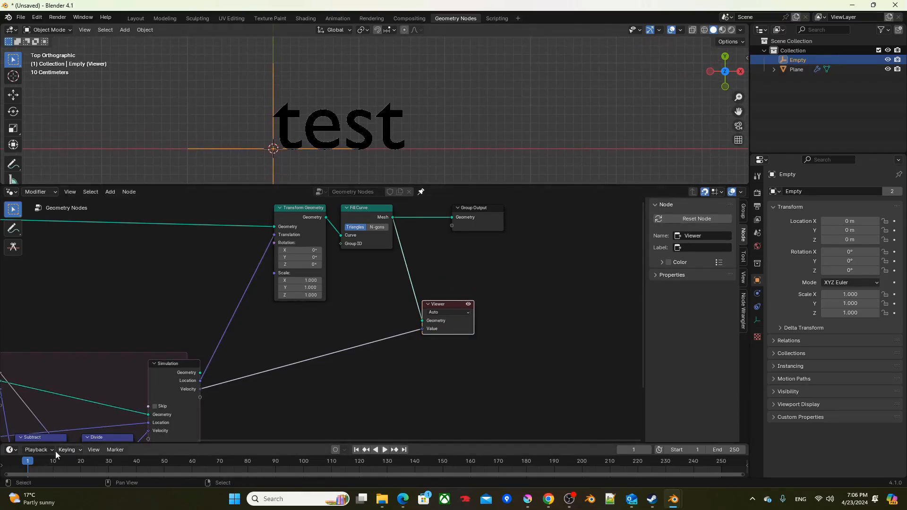
Step: Play the animation while moving the Empty to check the velocity preview on the text, then cancel the move and stop playback
{"action": "key", "text": "space"}
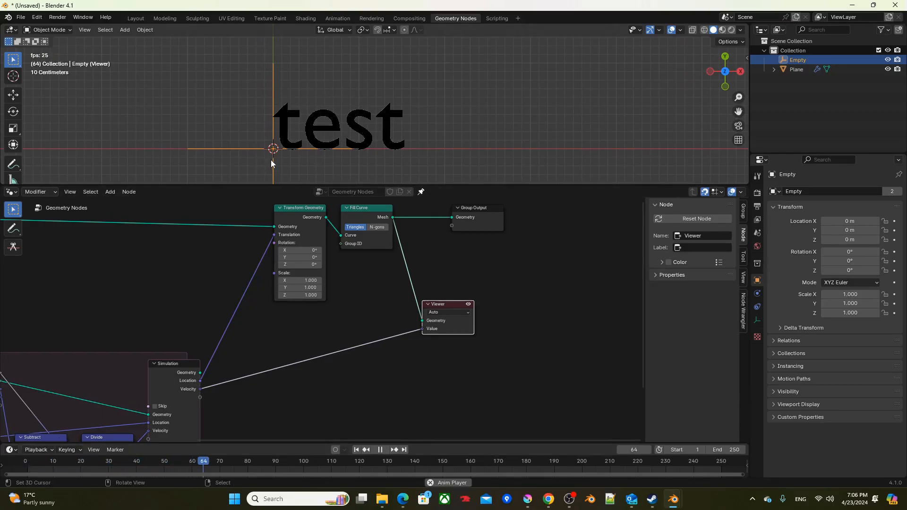
{"action": "key", "text": "g"}
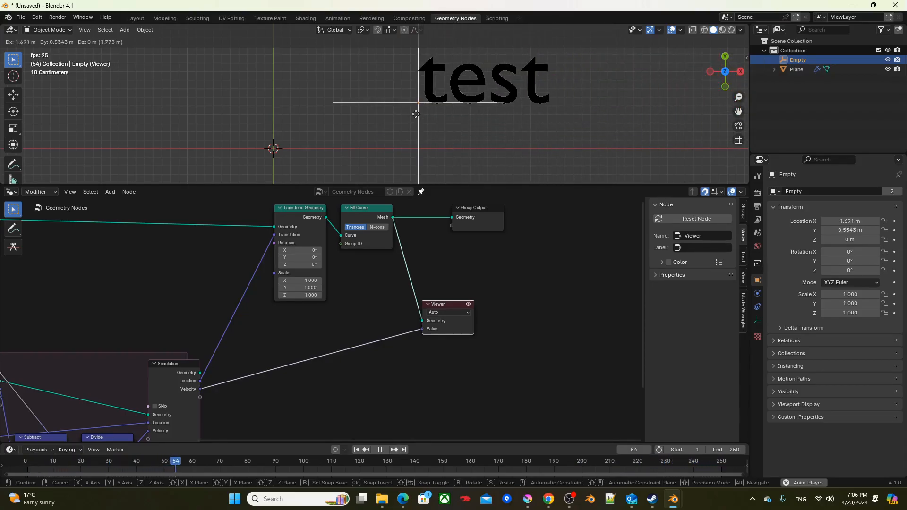
{"action": "right_click", "coordinate": [416, 114]}
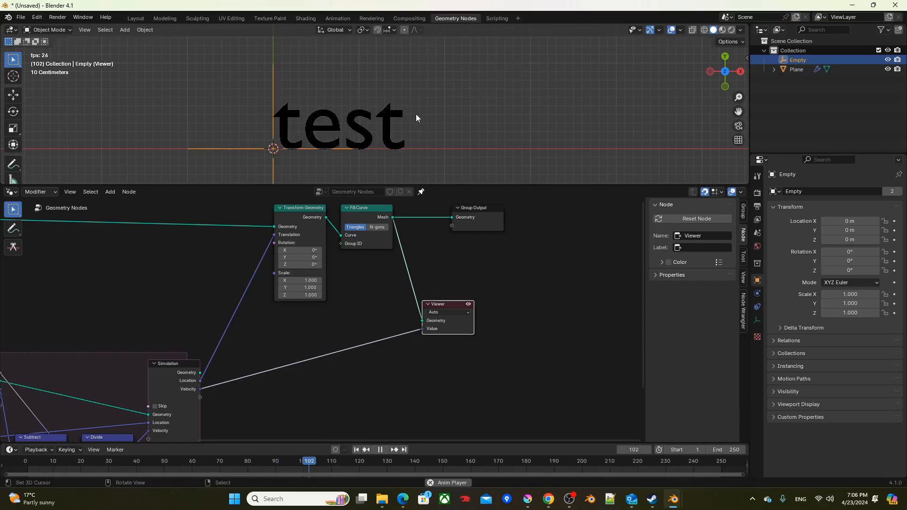
{"action": "key", "text": "space"}
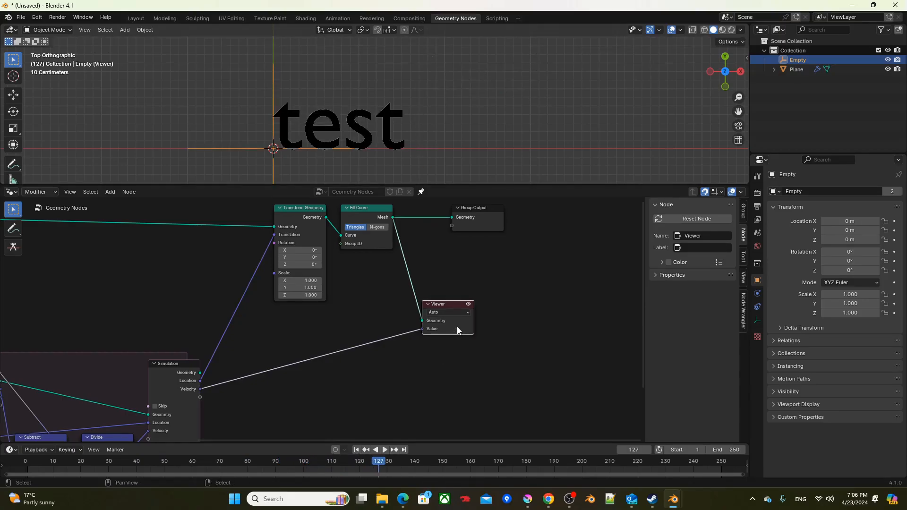
Step: Delete the Viewer node and move the Empty's velocity simulation nodes farther below the text nodes
{"action": "key", "text": "x"}
{"action": "scroll", "coordinate": [316, 330], "scroll_direction": "down", "scroll_amount": 2}
{"action": "middle_click_drag", "start_coordinate": [316, 331], "coordinate": [447, 228]}
{"action": "left_click_drag", "start_coordinate": [368, 387], "coordinate": [63, 255]}
{"action": "middle_click_drag", "start_coordinate": [187, 260], "coordinate": [195, 419]}
{"action": "scroll", "coordinate": [272, 172], "scroll_direction": "up", "scroll_amount": 4}
{"action": "middle_click_drag", "start_coordinate": [264, 169], "coordinate": [342, 136], "text": "shift"}
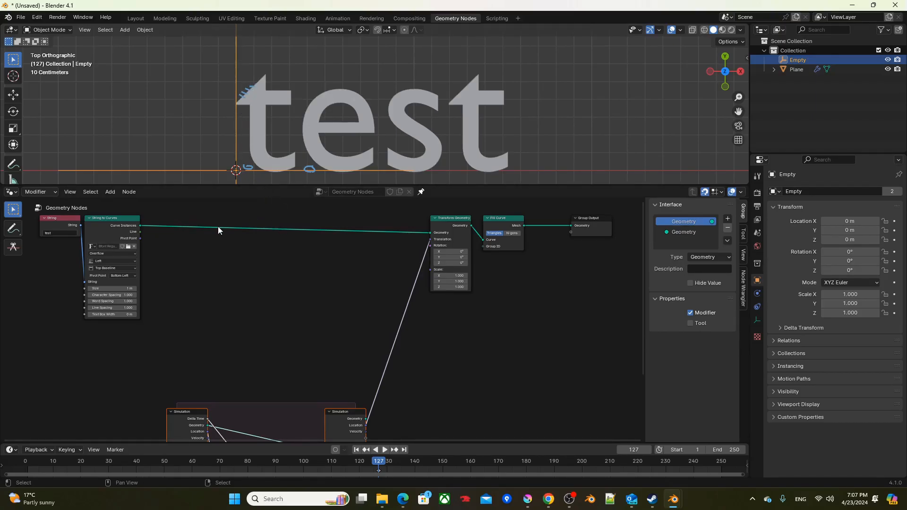
Step: Insert a Store Named Attribute node between String to Curves and Transform Geometry
{"action": "key", "text": "F3"}
{"action": "type", "text": "store named"}
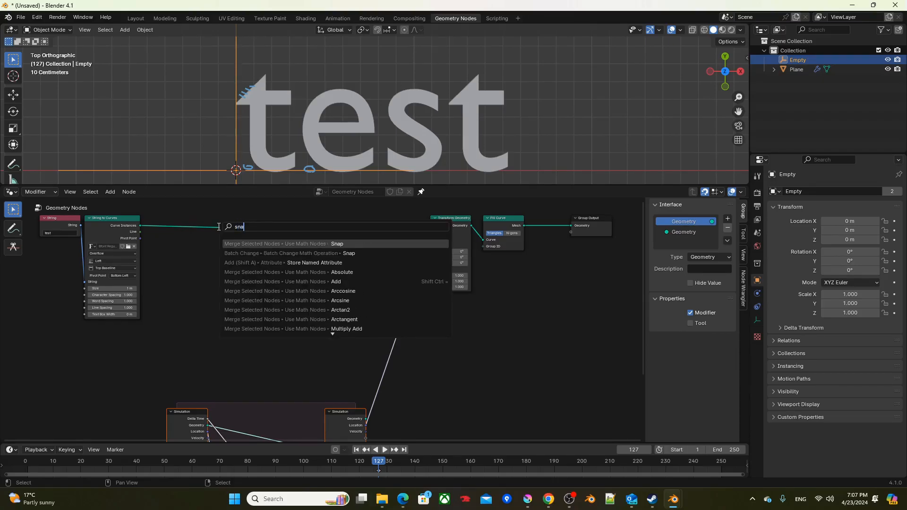
{"action": "key", "text": "Return"}
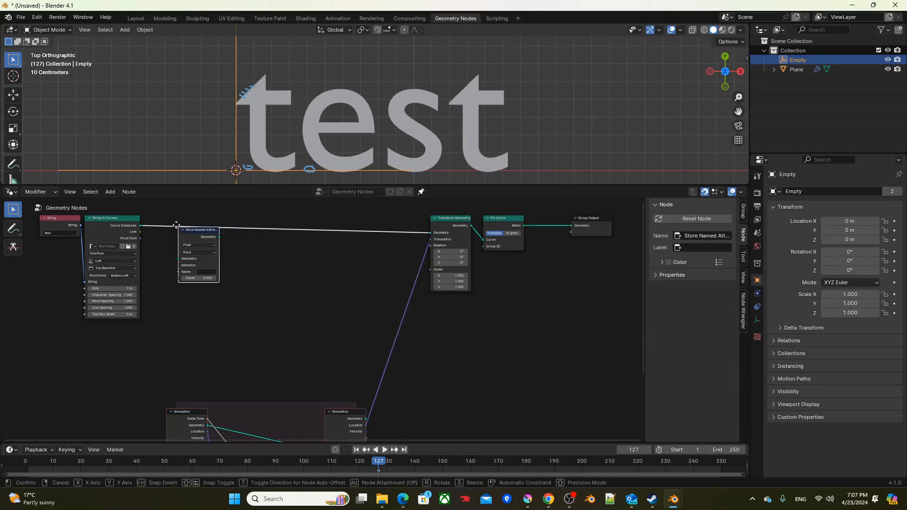
{"action": "left_click", "coordinate": [167, 221]}
{"action": "scroll", "coordinate": [166, 242], "scroll_direction": "up", "scroll_amount": 3}
{"action": "middle_click_drag", "start_coordinate": [167, 241], "coordinate": [297, 334]}
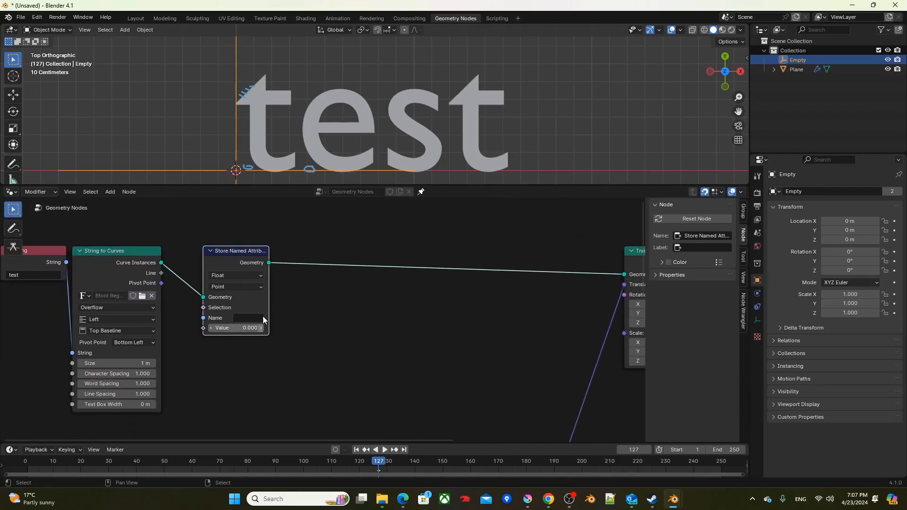
Step: Set the Store Named Attribute node to Vector type on the Instance domain and name the attribute pos0
{"action": "left_click", "coordinate": [238, 276]}
{"action": "left_click", "coordinate": [221, 318]}
{"action": "left_click", "coordinate": [238, 286]}
{"action": "left_click", "coordinate": [242, 307]}
{"action": "left_click", "coordinate": [240, 323]}
{"action": "type", "text": "pos0"}
{"action": "key", "text": "Return"}
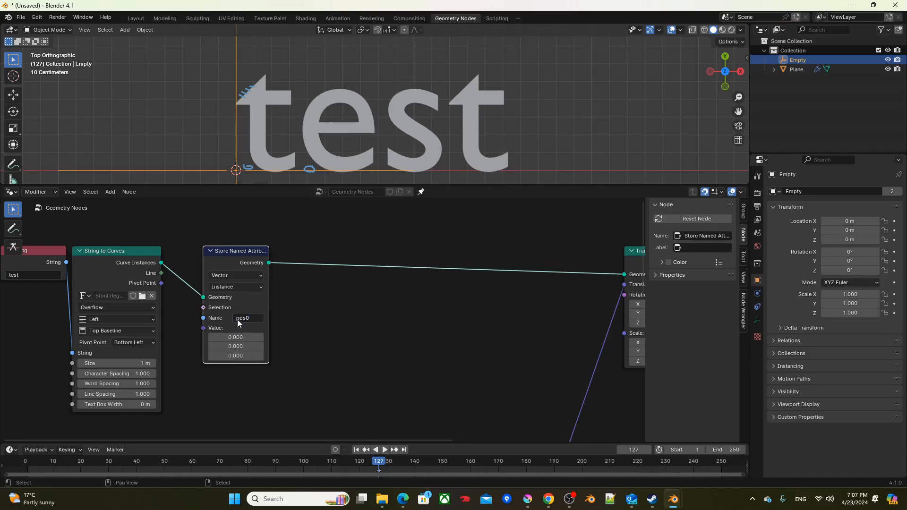
Step: Add a Position node below Store Named Attribute and connect it to the attribute's Value
{"action": "left_click", "coordinate": [235, 377]}
{"action": "key", "text": "F3"}
{"action": "type", "text": "pos"}
{"action": "key", "text": "Return"}
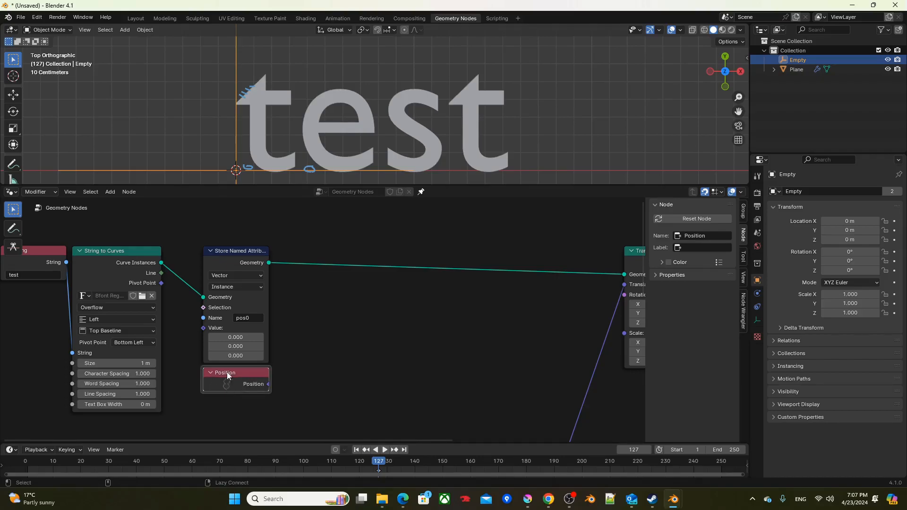
{"action": "left_click", "coordinate": [237, 349]}
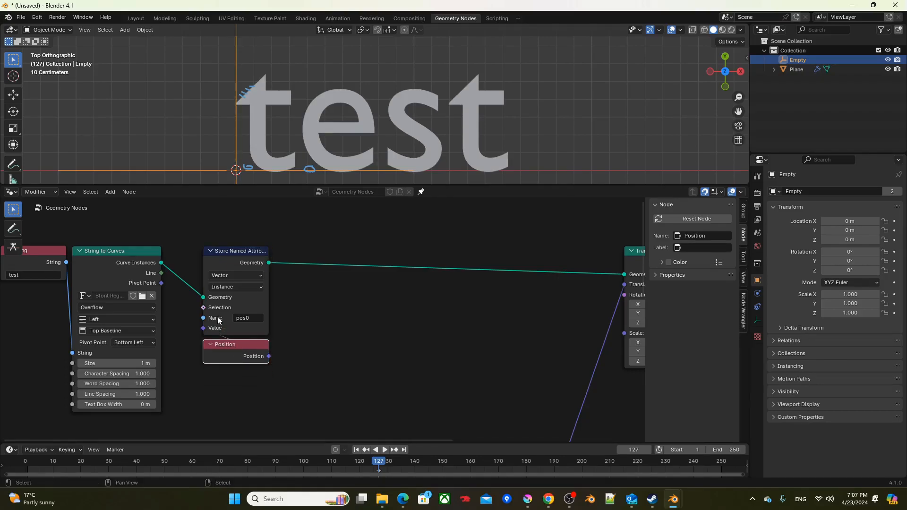
Step: Insert a Resample Curve node between Store Named Attribute and Transform Geometry
{"action": "middle_click_drag", "start_coordinate": [300, 298], "coordinate": [251, 308]}
{"action": "key", "text": "F3"}
{"action": "type", "text": "resample"}
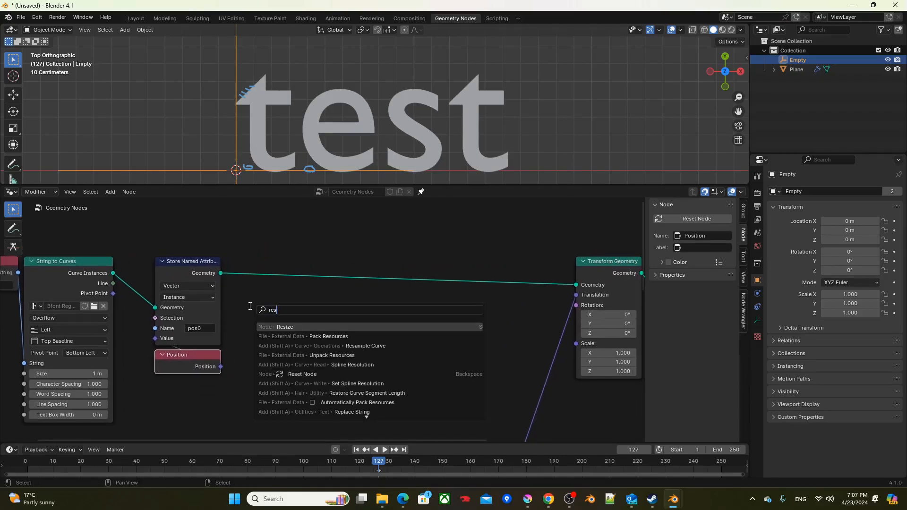
{"action": "key", "text": "Return"}
{"action": "left_click", "coordinate": [225, 249]}
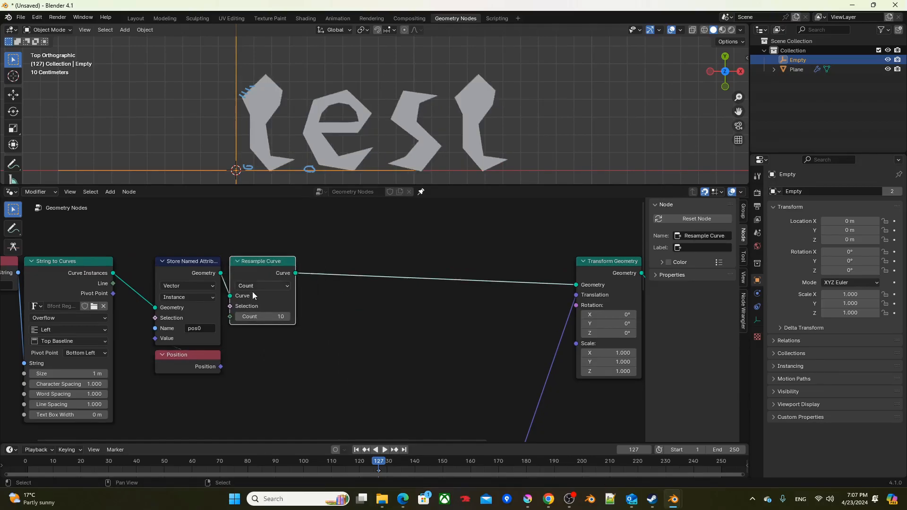
Step: Set the Resample Curve node to Length mode with a length of 0.01 m
{"action": "left_click", "coordinate": [253, 286]}
{"action": "left_click", "coordinate": [256, 330]}
{"action": "left_click", "coordinate": [242, 316]}
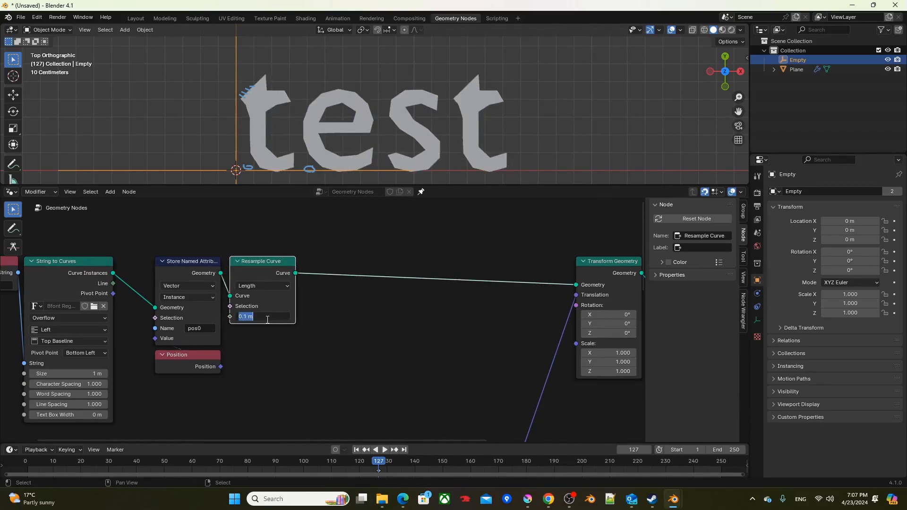
{"action": "type", "text": "0.01"}
{"action": "key", "text": "Return"}
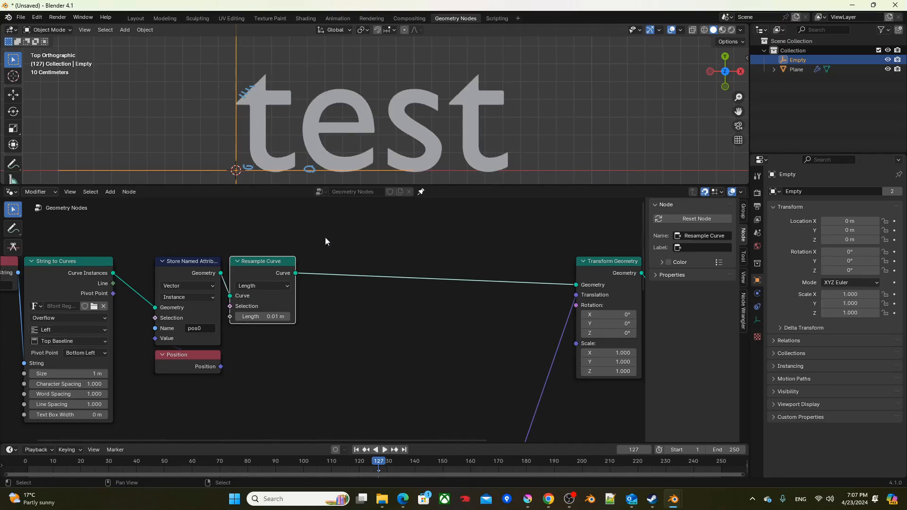
Step: Insert a Realize Instances node after Resample Curve and shift the nodes from Store Named Attribute through Realize Instances closer to String to Curves
{"action": "key", "text": "shift+a"}
{"action": "type", "text": "rea"}
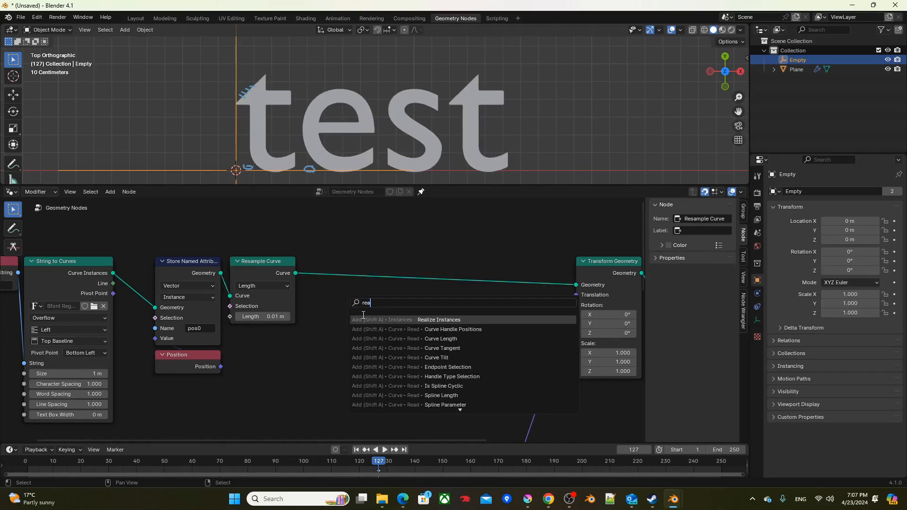
{"action": "key", "text": "Return"}
{"action": "left_click", "coordinate": [302, 258]}
{"action": "scroll", "coordinate": [303, 258], "scroll_direction": "down", "scroll_amount": 1}
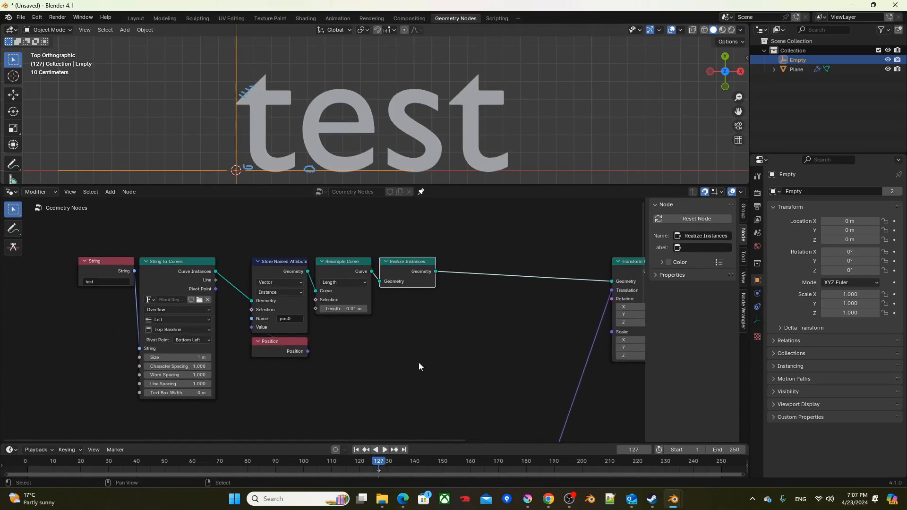
{"action": "middle_click_drag", "start_coordinate": [338, 359], "coordinate": [417, 358]}
{"action": "left_click_drag", "start_coordinate": [428, 388], "coordinate": [253, 248]}
{"action": "left_click_drag", "start_coordinate": [278, 283], "coordinate": [262, 283]}
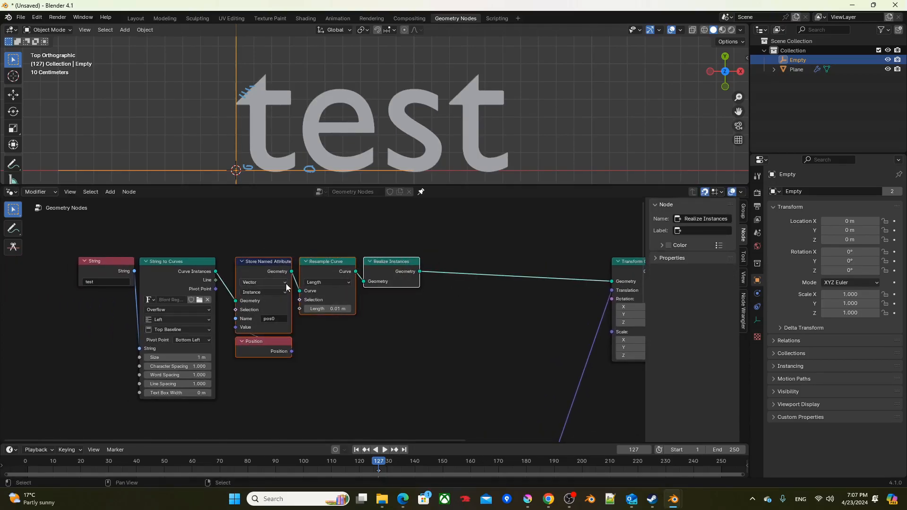
{"action": "left_click", "coordinate": [386, 300]}
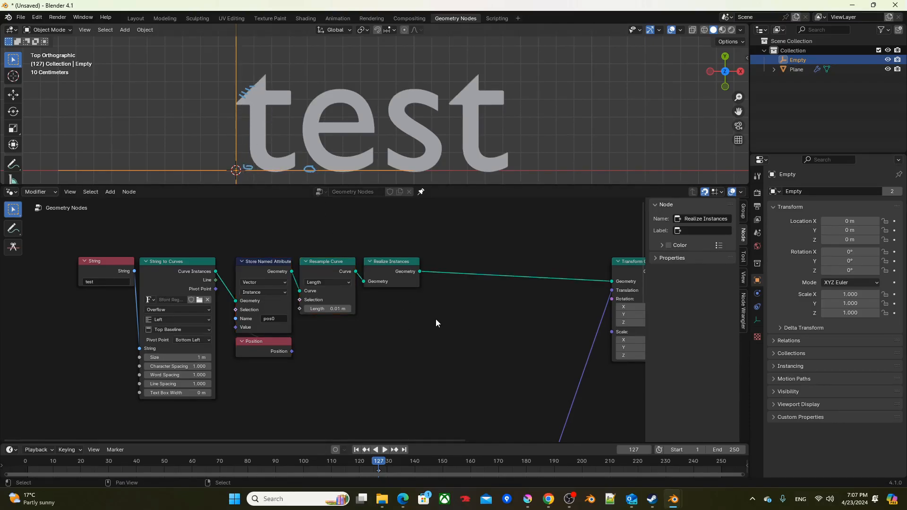
Step: Add a second Position node in the free space below Resample Curve
{"action": "key", "text": "F3"}
{"action": "type", "text": "pos"}
{"action": "key", "text": "Return"}
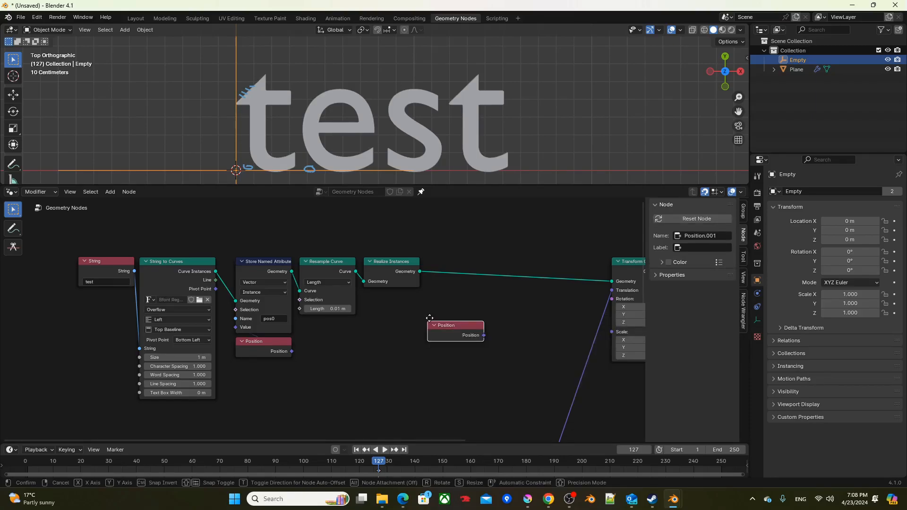
{"action": "left_click", "coordinate": [308, 375]}
{"action": "middle_click_drag", "start_coordinate": [313, 344], "coordinate": [315, 282]}
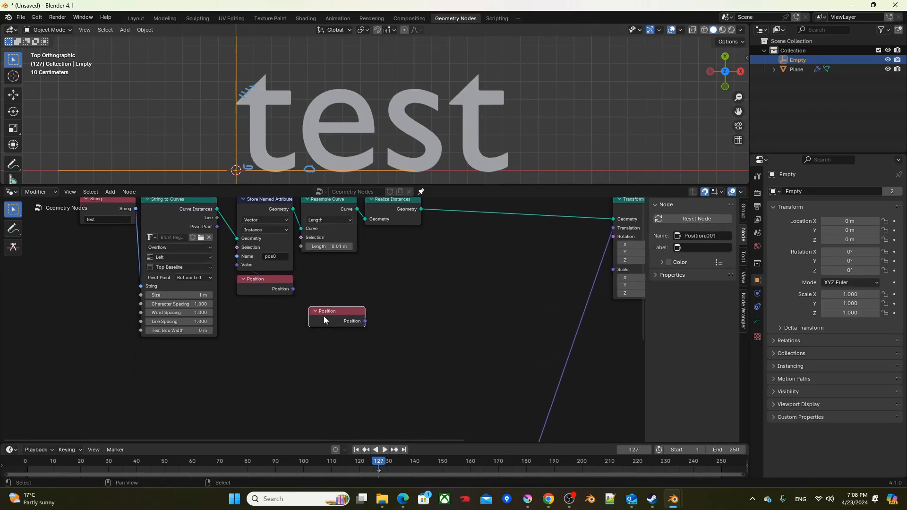
Step: Add a Named Attribute node directly below the second Position node and have it read the pos0 attribute
{"action": "left_click", "coordinate": [332, 343]}
{"action": "key", "text": "F3"}
{"action": "type", "text": "na"}
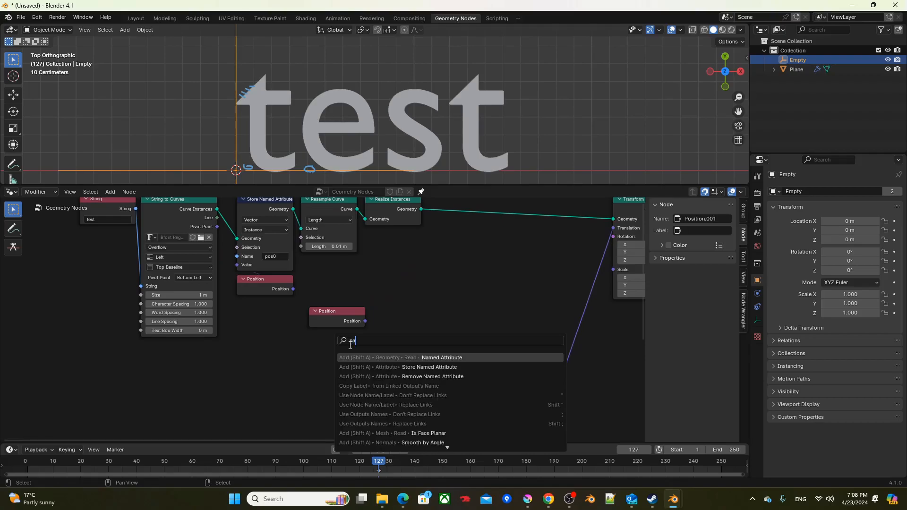
{"action": "key", "text": "Return"}
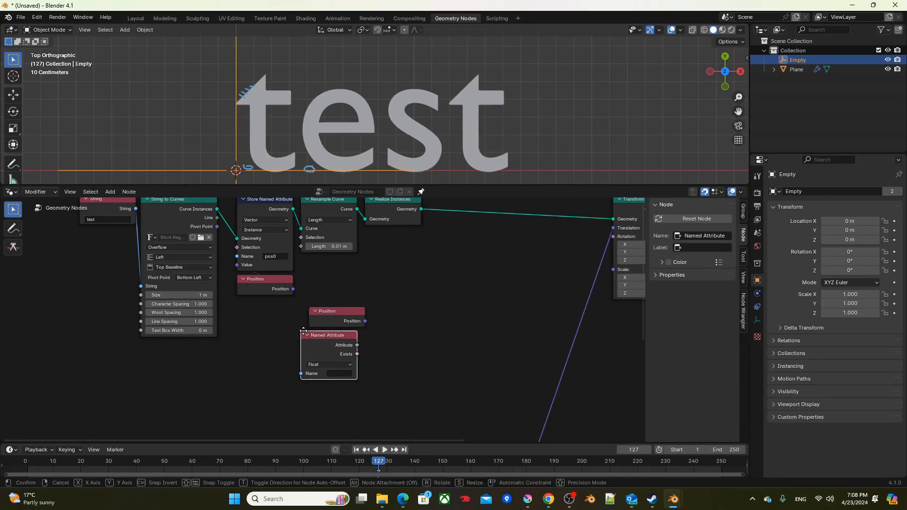
{"action": "left_click", "coordinate": [309, 333]}
{"action": "left_click", "coordinate": [340, 374]}
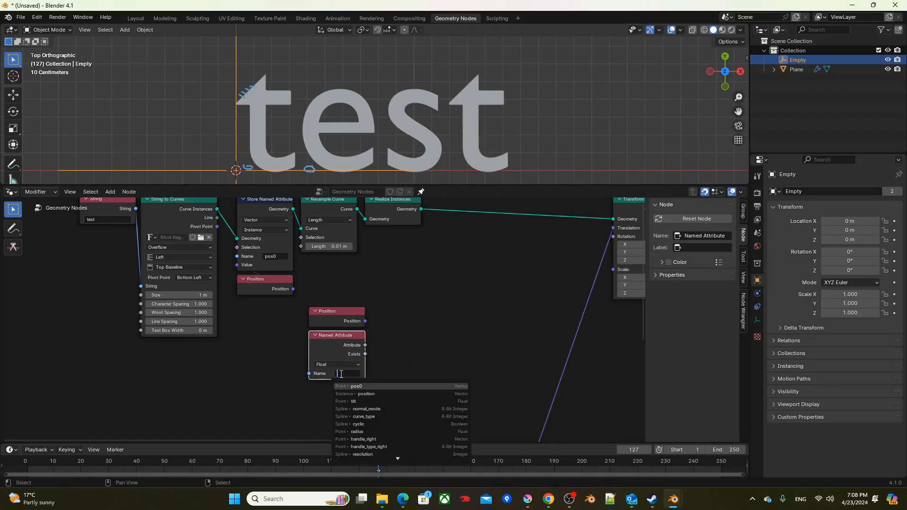
{"action": "left_click", "coordinate": [356, 386]}
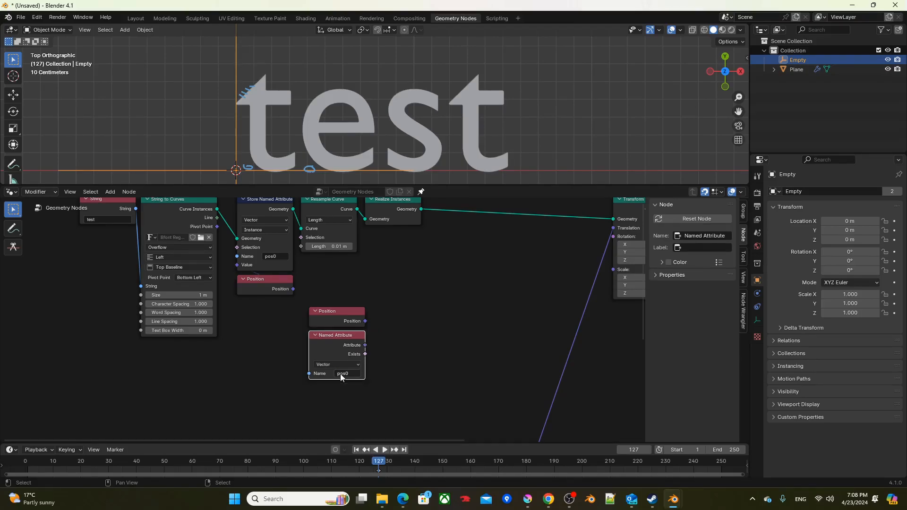
Step: Feed the second Position node and the pos0 attribute into a Vector Math node set to Subtract
{"action": "left_click", "coordinate": [336, 316], "text": "shift"}
{"action": "key", "text": "ctrl+KP_Add"}
{"action": "left_click", "coordinate": [397, 344]}
{"action": "left_click_drag", "start_coordinate": [414, 348], "coordinate": [387, 311]}
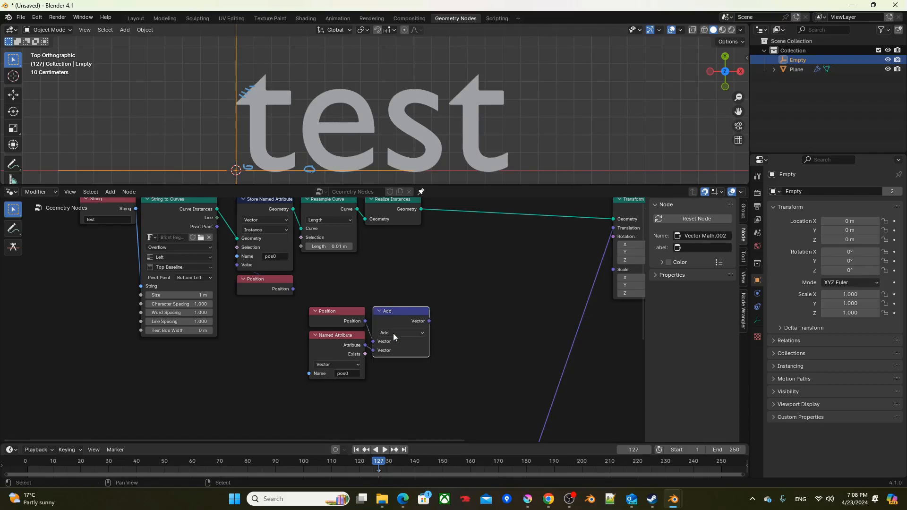
{"action": "left_click", "coordinate": [392, 333]}
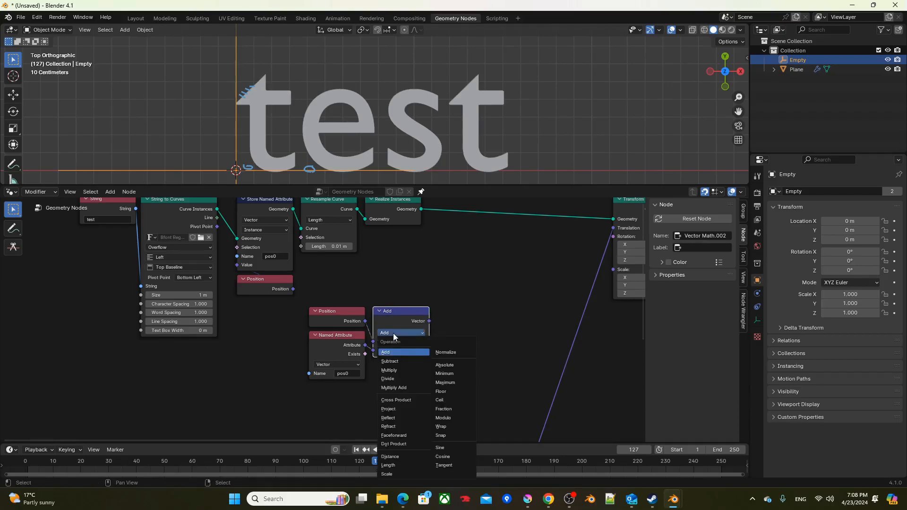
{"action": "left_click", "coordinate": [389, 361]}
{"action": "middle_click_drag", "start_coordinate": [478, 334], "coordinate": [426, 329]}
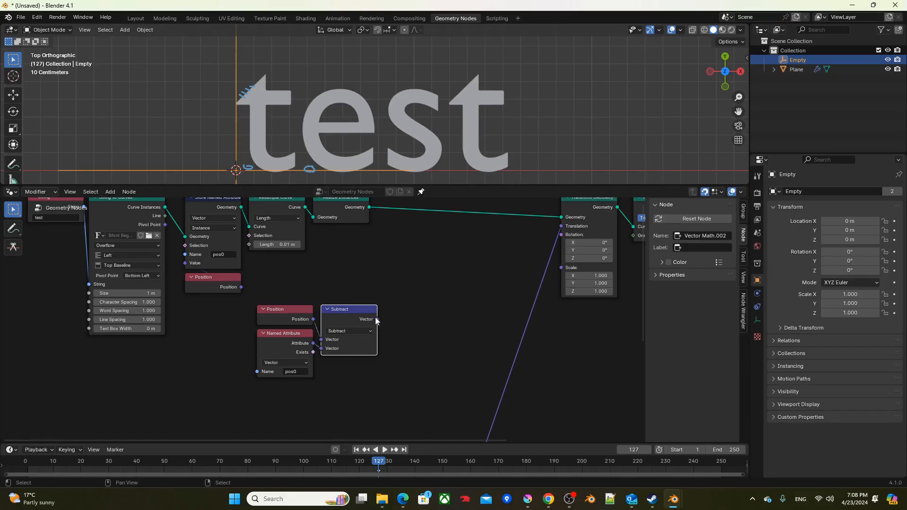
Step: Add a Separate XYZ node fed by the Subtract result and move this group of four nodes farther below the main chain
{"action": "left_click_drag", "start_coordinate": [377, 319], "coordinate": [402, 318]}
{"action": "type", "text": "se"}
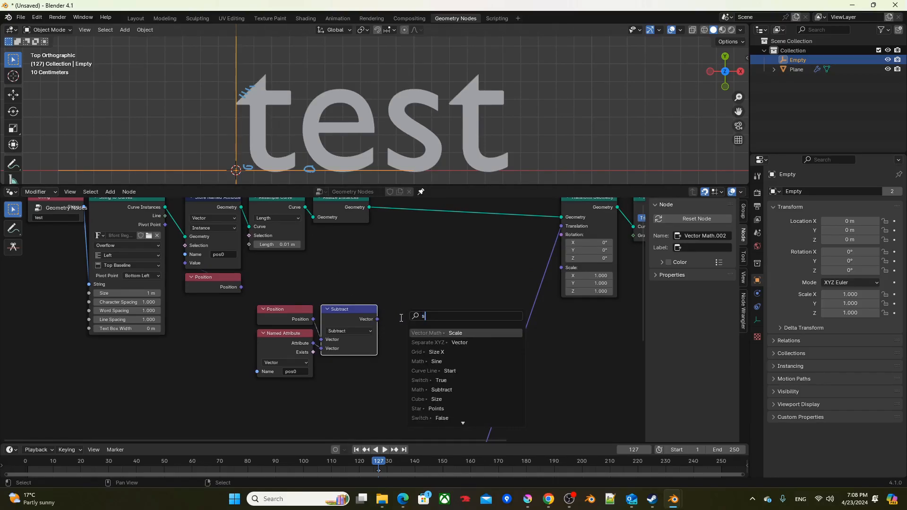
{"action": "left_click", "coordinate": [428, 341]}
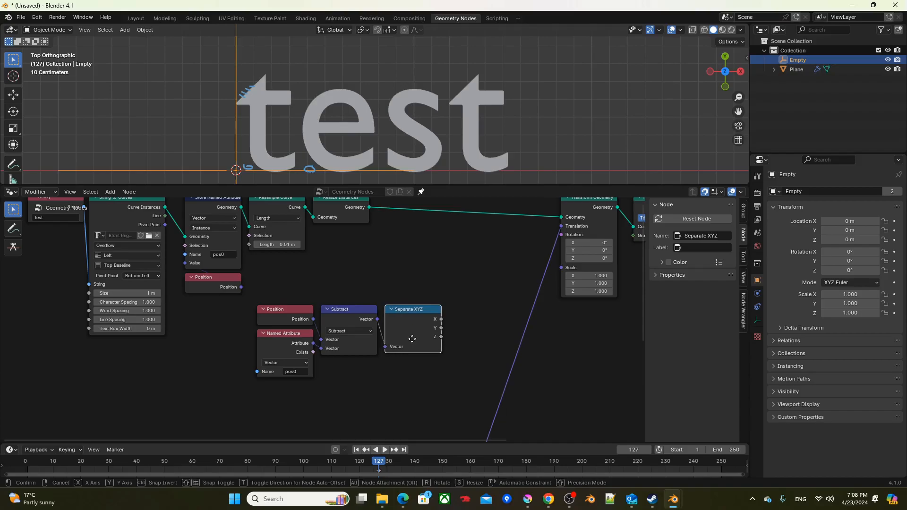
{"action": "left_click", "coordinate": [416, 337]}
{"action": "left_click_drag", "start_coordinate": [441, 327], "coordinate": [481, 315]}
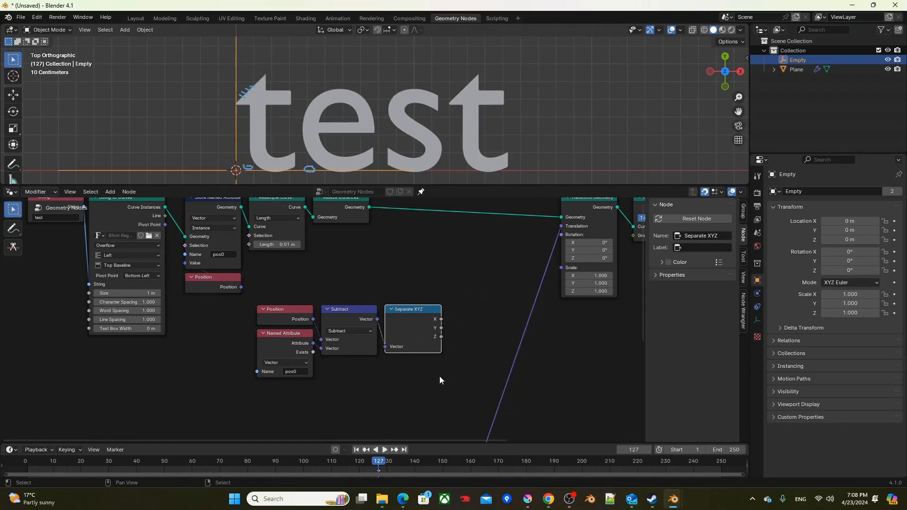
{"action": "left_click_drag", "start_coordinate": [435, 389], "coordinate": [302, 308]}
{"action": "left_click_drag", "start_coordinate": [416, 316], "coordinate": [321, 352]}
{"action": "middle_click_drag", "start_coordinate": [415, 287], "coordinate": [281, 291]}
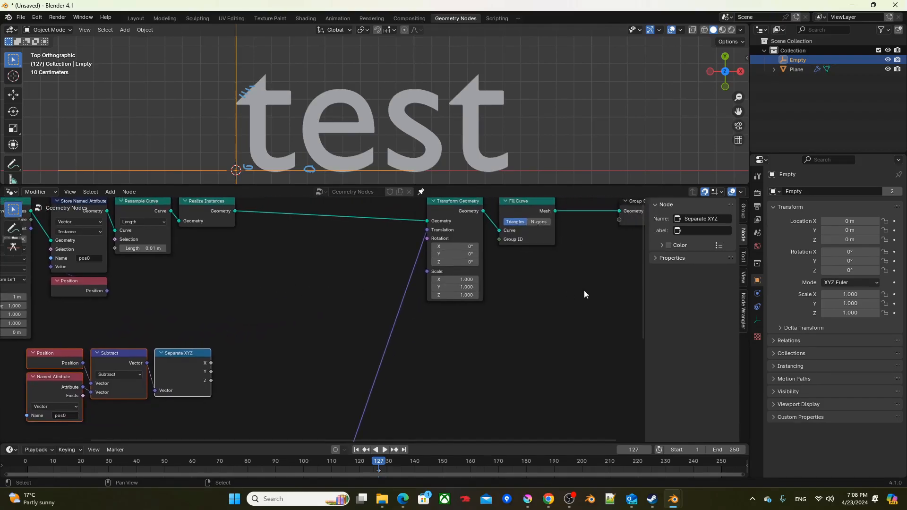
Step: Move Transform Geometry and Fill Curve closer to Group Output, and insert a Set Position node before Transform Geometry
{"action": "middle_click_drag", "start_coordinate": [573, 290], "coordinate": [466, 311]}
{"action": "left_click_drag", "start_coordinate": [466, 316], "coordinate": [378, 225]}
{"action": "left_click", "coordinate": [291, 270]}
{"action": "key", "text": "F3"}
{"action": "type", "text": "set pos"}
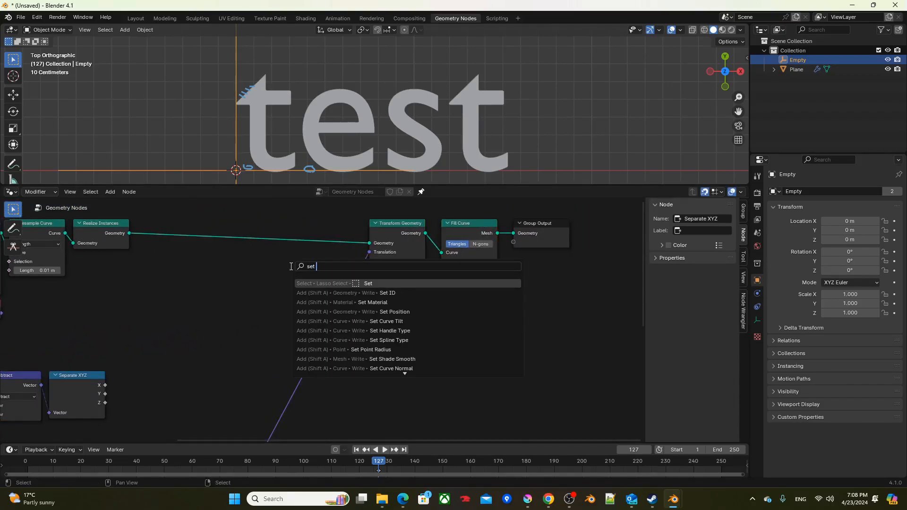
{"action": "key", "text": "Return"}
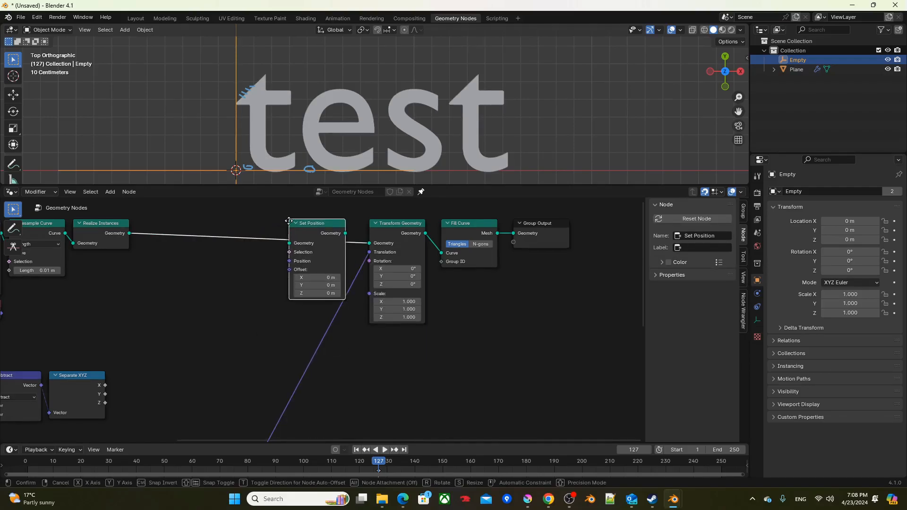
{"action": "left_click", "coordinate": [300, 215]}
Step: Add a Vector Math Scale node fed by the simulation output's Velocity
{"action": "middle_click_drag", "start_coordinate": [269, 296], "coordinate": [304, 240]}
{"action": "scroll", "coordinate": [289, 242], "scroll_direction": "down", "scroll_amount": 3}
{"action": "left_click_drag", "start_coordinate": [293, 391], "coordinate": [328, 244]}
{"action": "type", "text": "sc"}
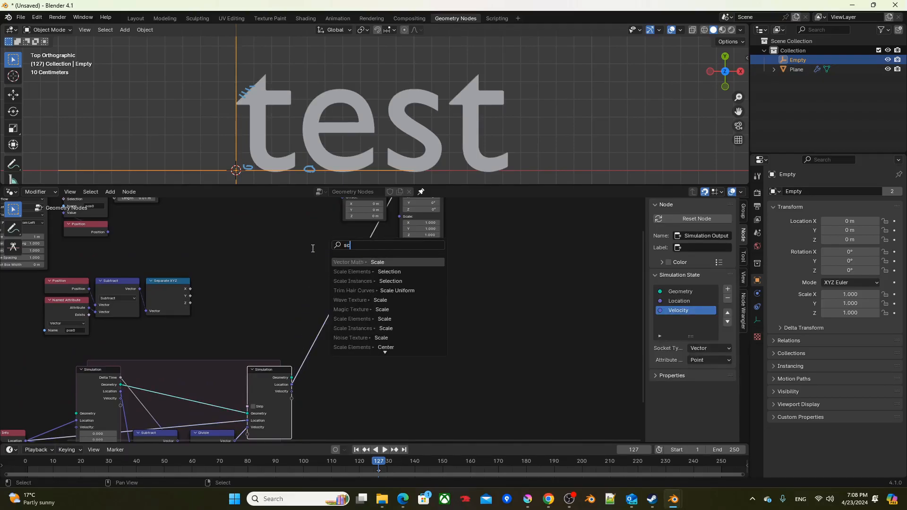
{"action": "key", "text": "Return"}
{"action": "left_click", "coordinate": [263, 259]}
Step: Connect Separate XYZ's Y to the Scale node's factor and the scaled vector to Set Position's Offset
{"action": "scroll", "coordinate": [185, 299], "scroll_direction": "up", "scroll_amount": 2}
{"action": "left_click_drag", "start_coordinate": [190, 295], "coordinate": [276, 308]}
{"action": "middle_click_drag", "start_coordinate": [233, 269], "coordinate": [296, 339]}
{"action": "left_click_drag", "start_coordinate": [326, 349], "coordinate": [357, 260]}
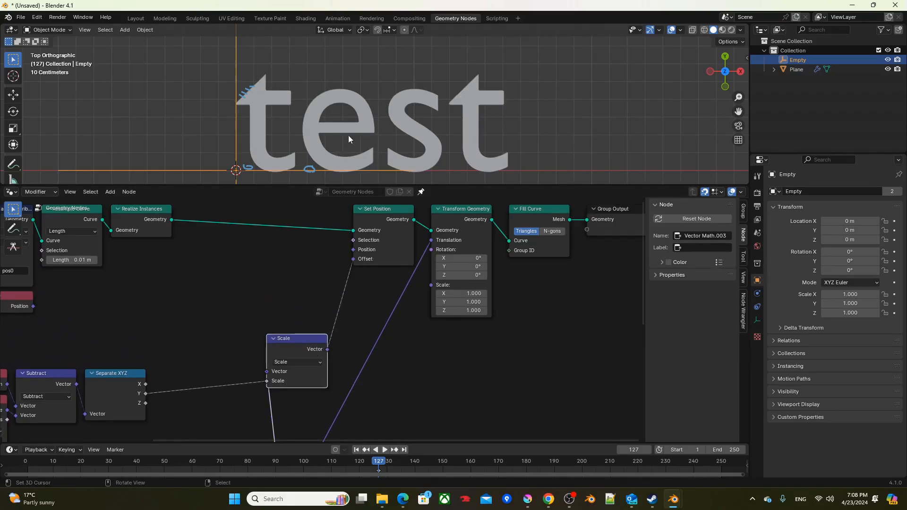
Step: Remove the annotation layer from the 3D view
{"action": "scroll", "coordinate": [347, 134], "scroll_direction": "down", "scroll_amount": 3}
{"action": "key", "text": "q"}
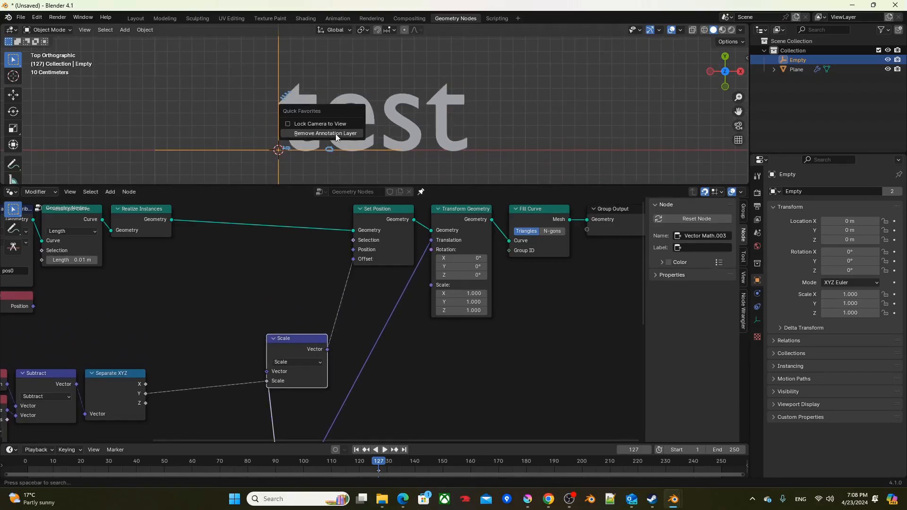
{"action": "left_click", "coordinate": [337, 134]}
Step: Play the animation while moving the Empty around to test how the letters bend, then cancel the move and stop playback
{"action": "key", "text": "space"}
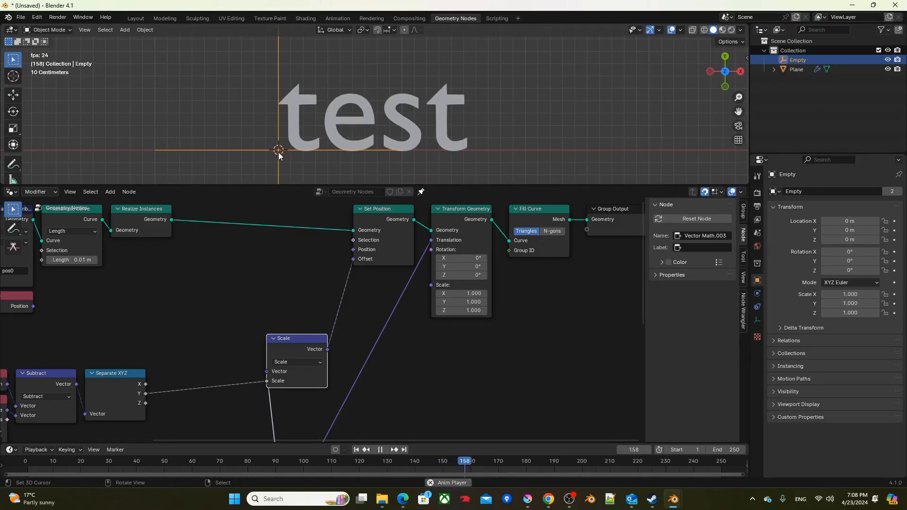
{"action": "left_click_drag", "start_coordinate": [278, 155], "coordinate": [361, 140]}
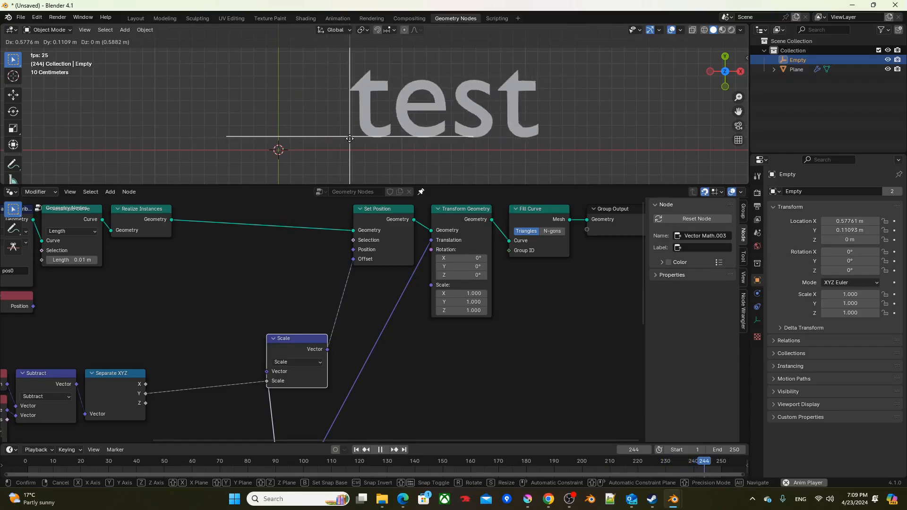
{"action": "key", "text": "Escape"}
{"action": "key", "text": "space"}
Step: Duplicate the Scale node and set the copy's scale factor to -1
{"action": "middle_click_drag", "start_coordinate": [292, 359], "coordinate": [280, 281]}
{"action": "key", "text": "shift+d"}
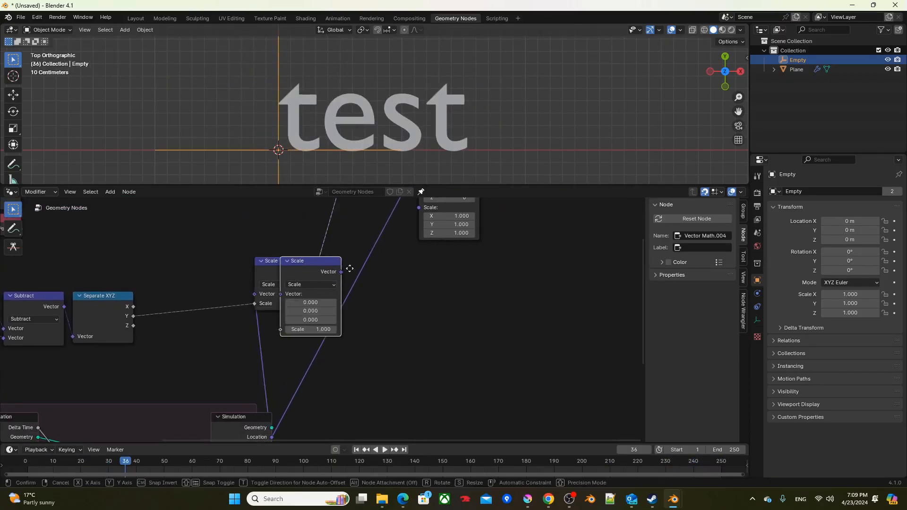
{"action": "left_click", "coordinate": [412, 312]}
{"action": "left_click", "coordinate": [415, 373]}
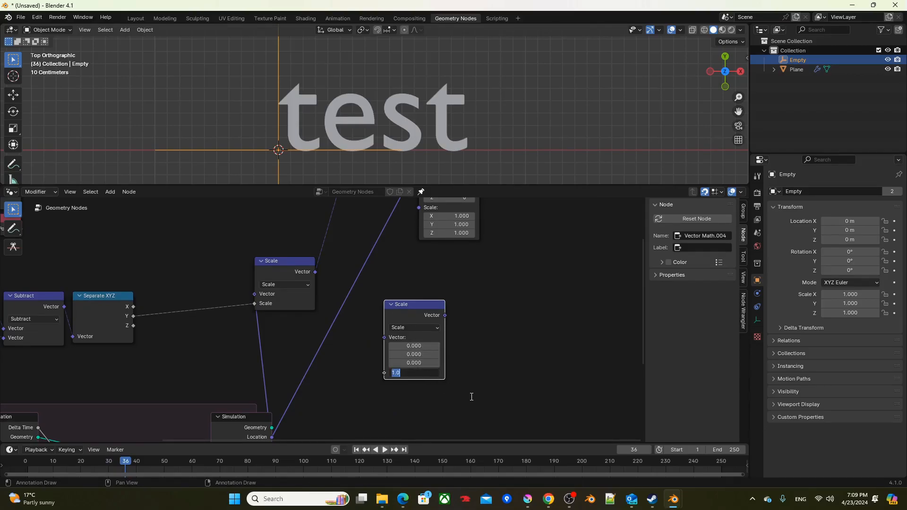
{"action": "type", "text": "-1"}
{"action": "key", "text": "Return"}
Step: Insert the -1 Scale node between the simulation's Velocity and the first Scale node, stacking the two Scale nodes
{"action": "left_click_drag", "start_coordinate": [421, 306], "coordinate": [294, 324]}
{"action": "left_click", "coordinate": [282, 280]}
{"action": "left_click_drag", "start_coordinate": [281, 280], "coordinate": [317, 298]}
{"action": "middle_click_drag", "start_coordinate": [338, 227], "coordinate": [364, 220]}
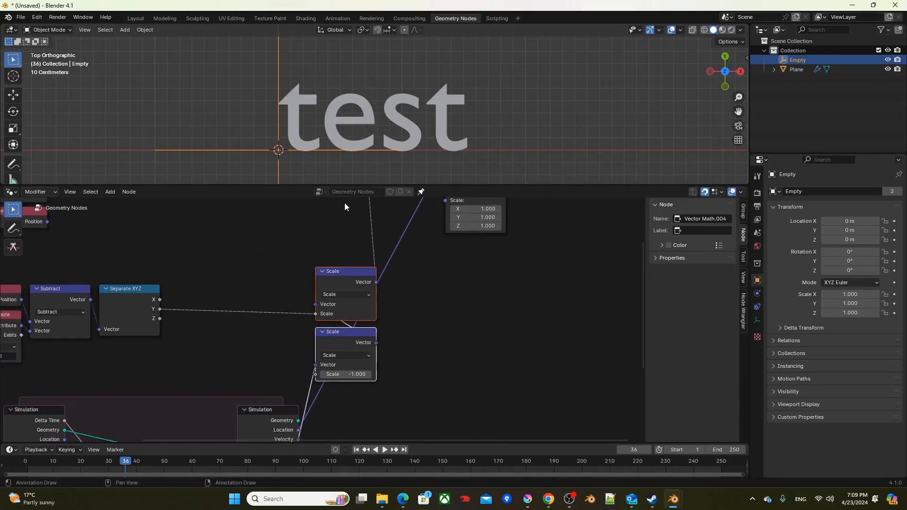
Step: Insert a Math node set to Multiply between Separate XYZ's Y and the first Scale node's factor, and align the neighbouring nodes
{"action": "key", "text": "F3"}
{"action": "type", "text": "add"}
{"action": "key", "text": "Return"}
{"action": "left_click", "coordinate": [216, 237]}
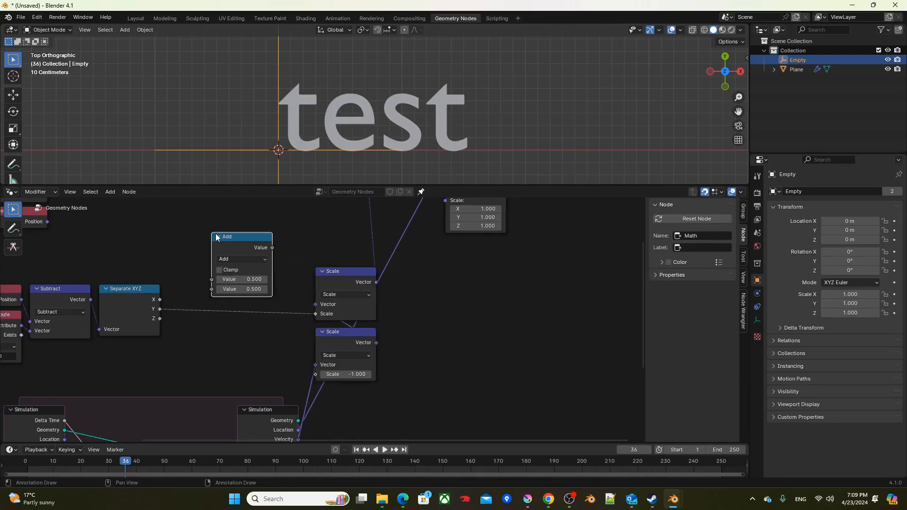
{"action": "left_click", "coordinate": [233, 259]}
{"action": "left_click_drag", "start_coordinate": [240, 240], "coordinate": [276, 280]}
{"action": "left_click_drag", "start_coordinate": [332, 279], "coordinate": [332, 287]}
{"action": "left_click_drag", "start_coordinate": [341, 336], "coordinate": [341, 345]}
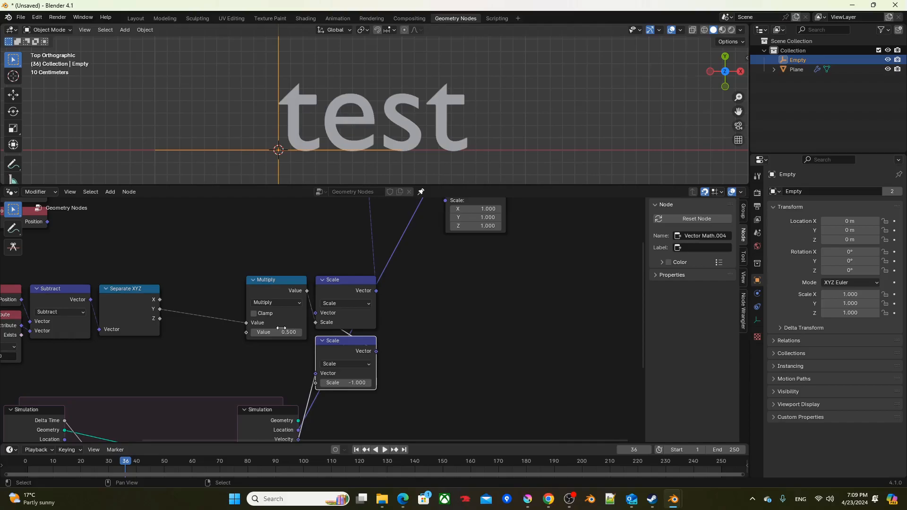
Step: Play the animation and move the Empty to test the bending with the Multiply node, then cancel the move
{"action": "key", "text": "space"}
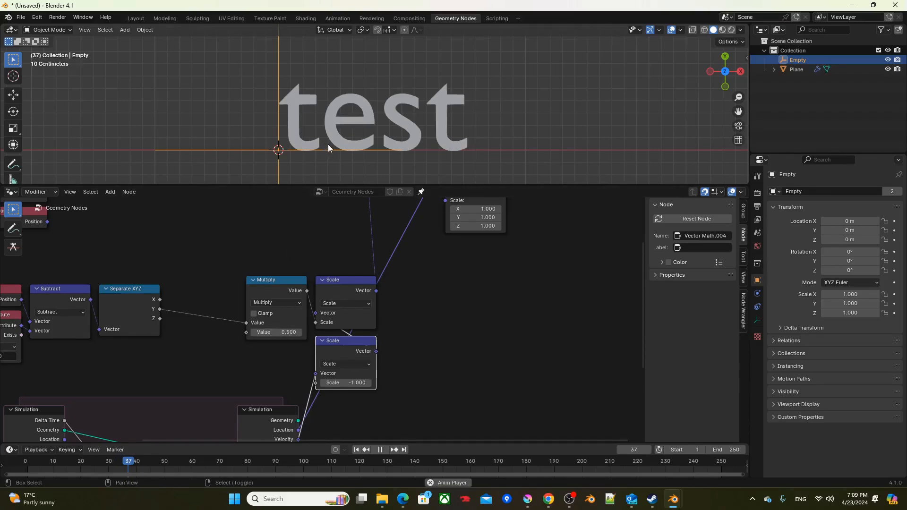
{"action": "key", "text": "g"}
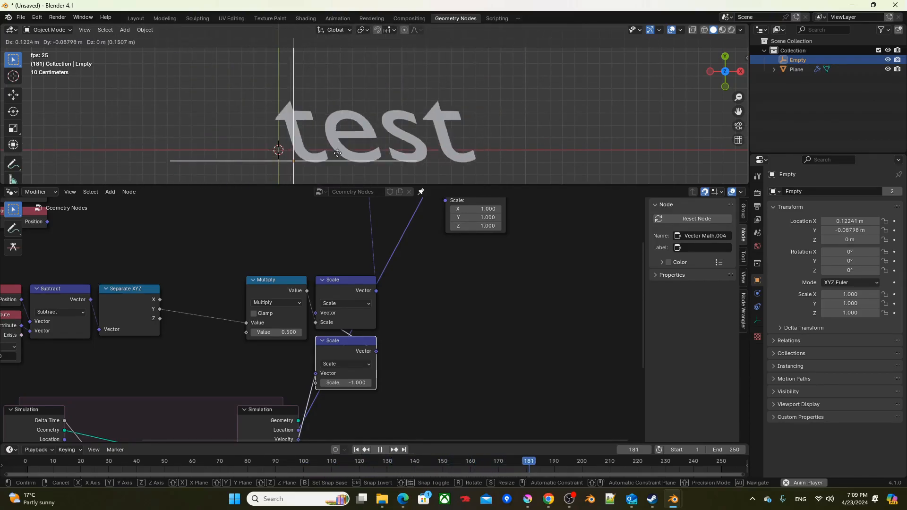
{"action": "key", "text": "Escape"}
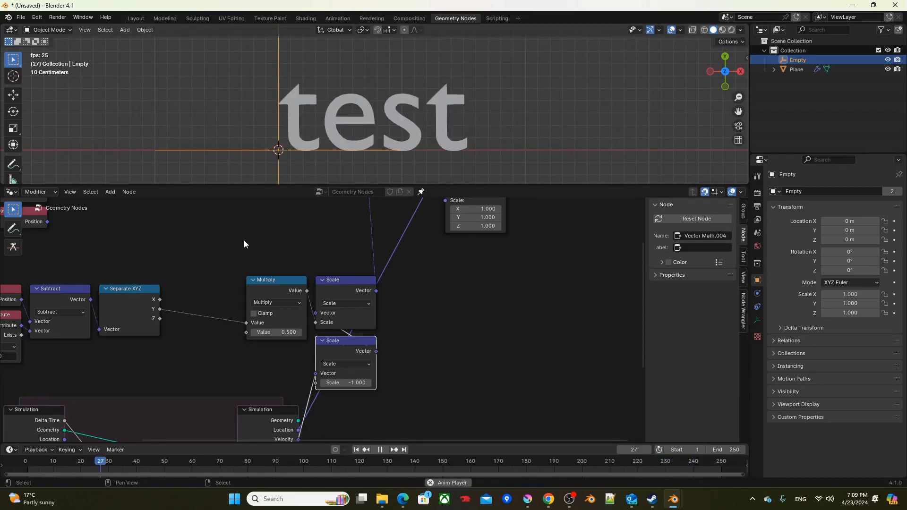
Step: Insert a Math node set to Power with exponent 2 between Separate XYZ's Y output and the Multiply node
{"action": "middle_click_drag", "start_coordinate": [240, 246], "coordinate": [324, 232]}
{"action": "key", "text": "F3"}
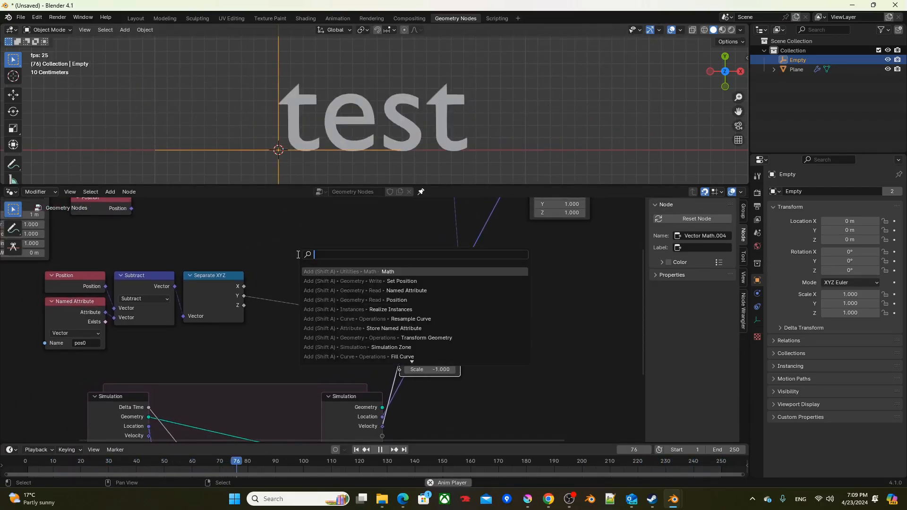
{"action": "type", "text": "add"}
{"action": "key", "text": "Return"}
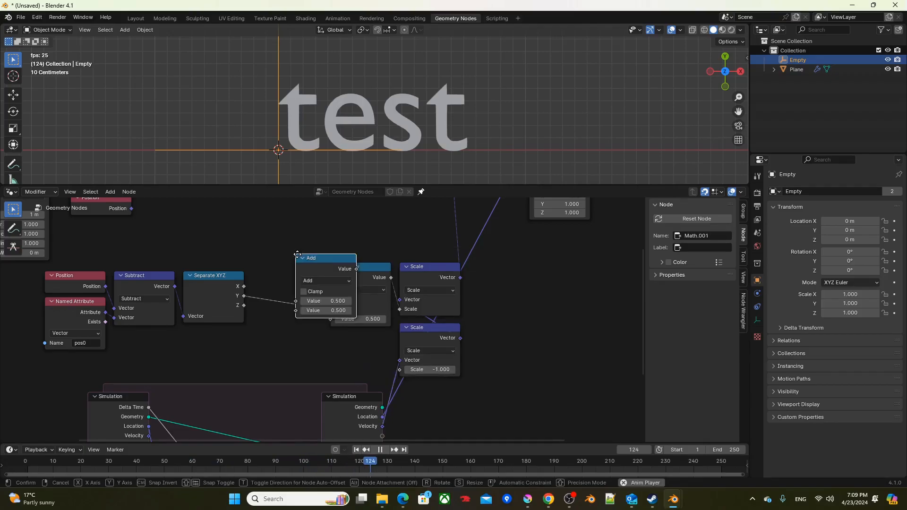
{"action": "left_click", "coordinate": [251, 218]}
{"action": "left_click", "coordinate": [269, 248]}
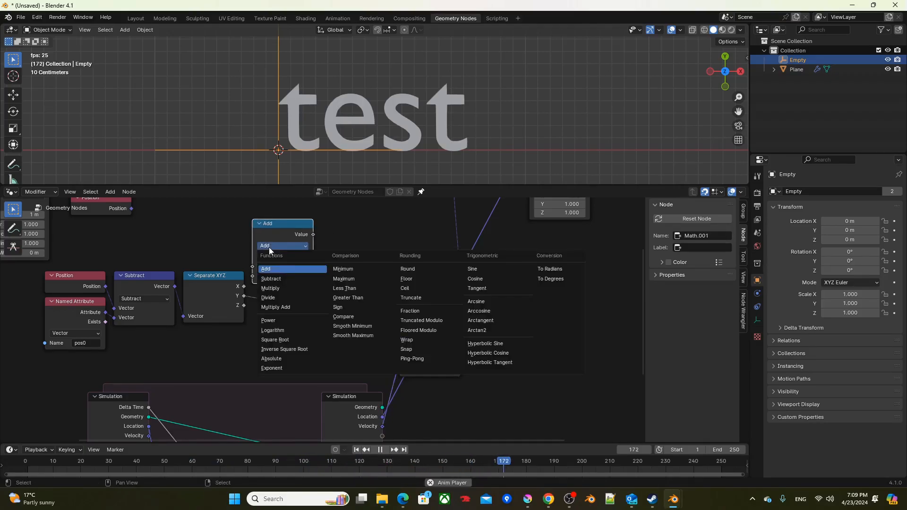
{"action": "left_click", "coordinate": [273, 322]}
{"action": "left_click", "coordinate": [283, 276]}
{"action": "type", "text": "2"}
{"action": "key", "text": "Return"}
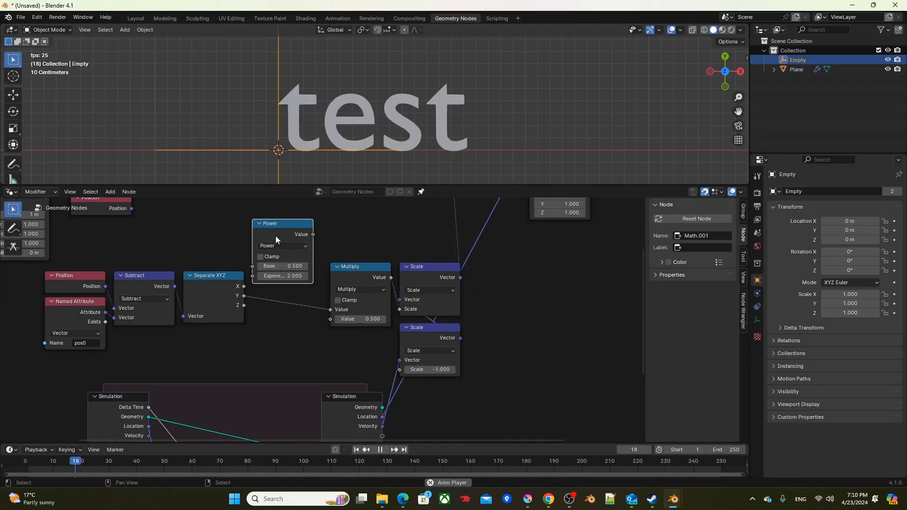
{"action": "left_click_drag", "start_coordinate": [276, 223], "coordinate": [282, 273]}
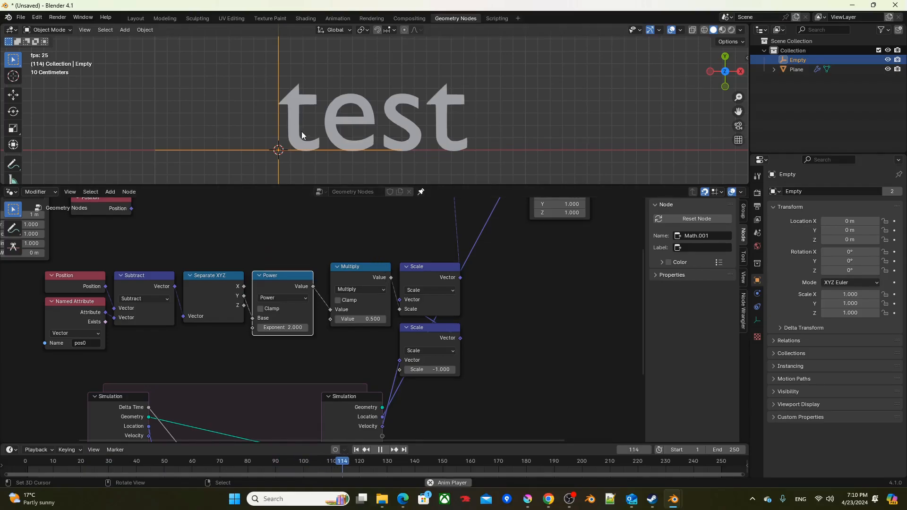
Step: Move the Empty around during playback to test the curved bending from the Power node, then cancel the move
{"action": "key", "text": "g"}
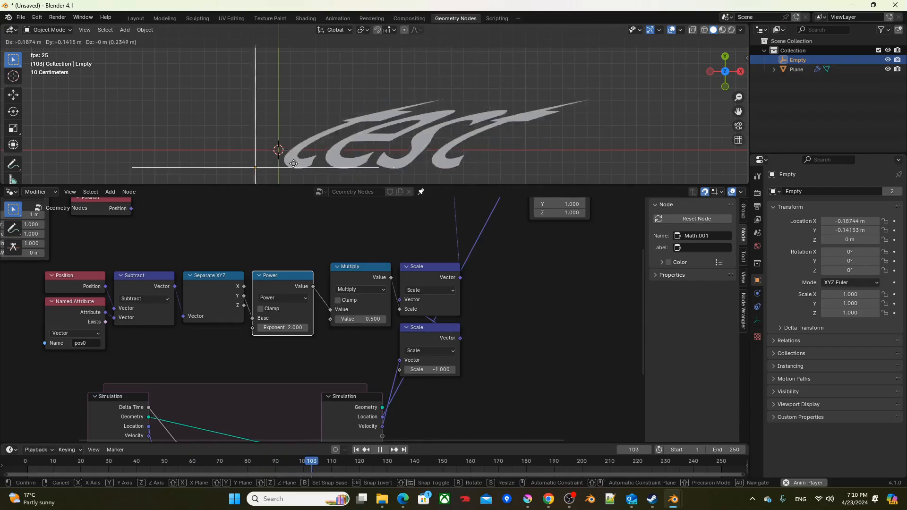
{"action": "right_click", "coordinate": [352, 141]}
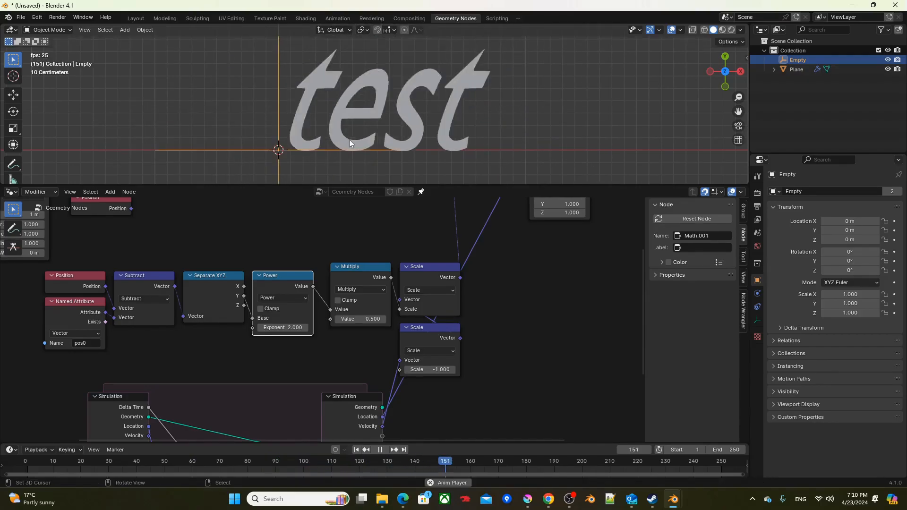
Step: Shift the bending and simulation nodes together to the left, away from the main geometry chain's output end
{"action": "scroll", "coordinate": [371, 270], "scroll_direction": "down", "scroll_amount": 3}
{"action": "middle_click_drag", "start_coordinate": [370, 270], "coordinate": [355, 218]}
{"action": "left_click_drag", "start_coordinate": [128, 260], "coordinate": [386, 314]}
{"action": "key", "text": "g"}
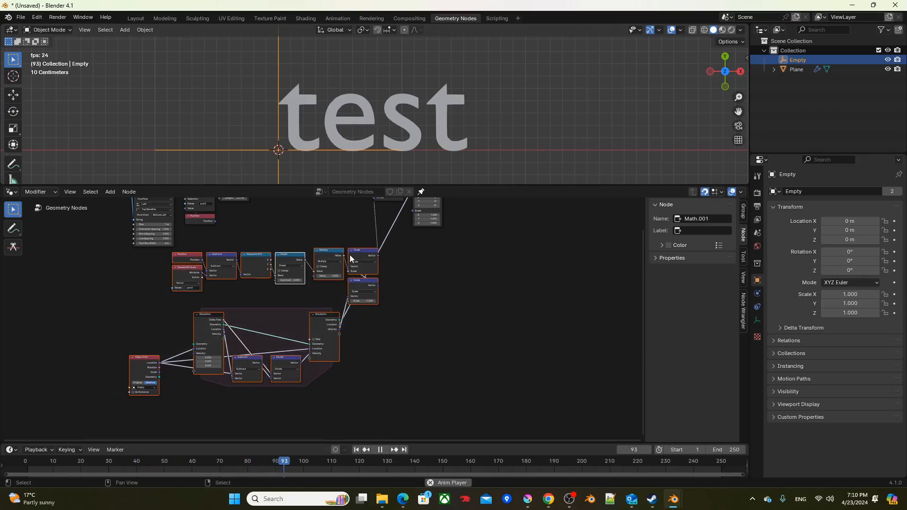
{"action": "left_click", "coordinate": [306, 263]}
{"action": "middle_click_drag", "start_coordinate": [348, 249], "coordinate": [332, 314]}
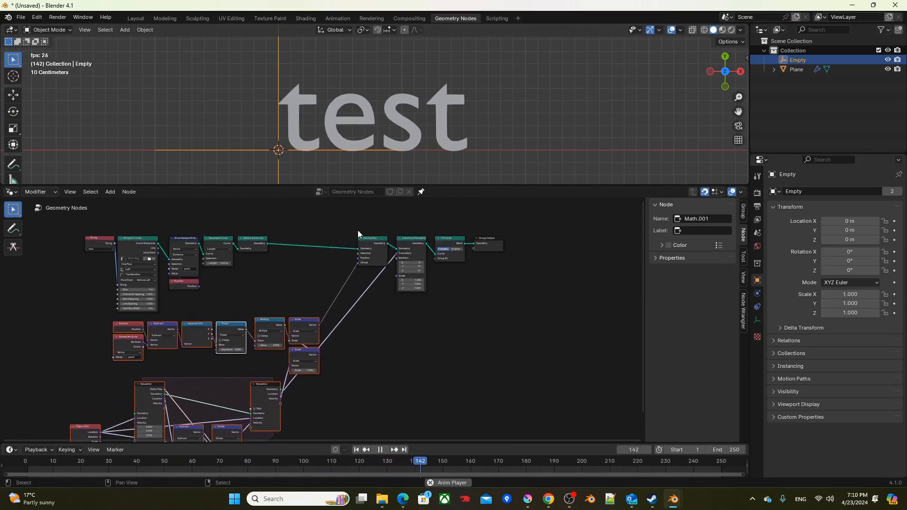
Step: Enlarge the 3D viewport over the node editor, and stop playback with the timeline back at frame 1
{"action": "left_click_drag", "start_coordinate": [444, 184], "coordinate": [437, 379]}
{"action": "key", "text": "space"}
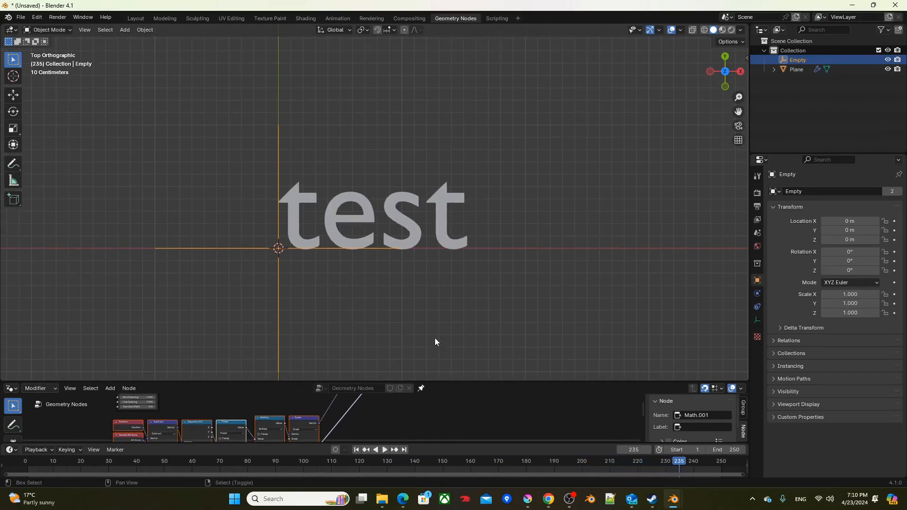
{"action": "key", "text": "shift+Left"}
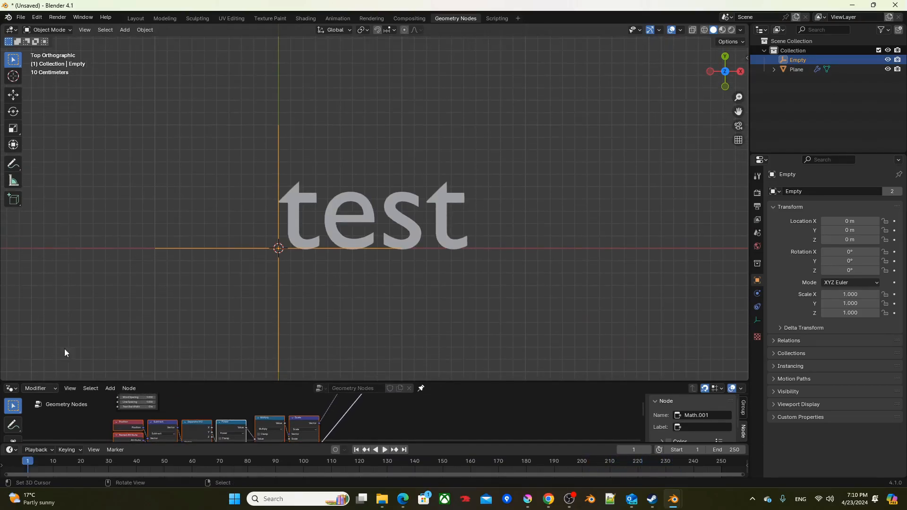
Step: Split off the lower part of the 3D viewport as a Graph Editor and make it slightly taller
{"action": "left_click_drag", "start_coordinate": [2, 379], "coordinate": [14, 285]}
{"action": "left_click", "coordinate": [12, 290]}
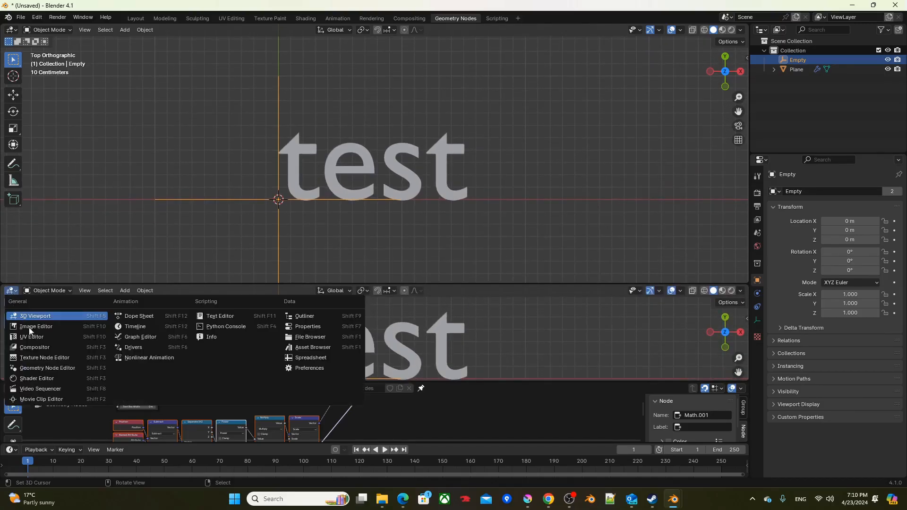
{"action": "left_click", "coordinate": [140, 336]}
{"action": "left_click_drag", "start_coordinate": [378, 284], "coordinate": [377, 261]}
Step: Move the Empty 2 m along Y at frame 1 and insert a Location keyframe
{"action": "middle_click_drag", "start_coordinate": [369, 214], "coordinate": [349, 246], "text": "shift"}
{"action": "scroll", "coordinate": [328, 184], "scroll_direction": "down", "scroll_amount": 2}
{"action": "middle_click_drag", "start_coordinate": [329, 189], "coordinate": [310, 227], "text": "shift"}
{"action": "key", "text": "g"}
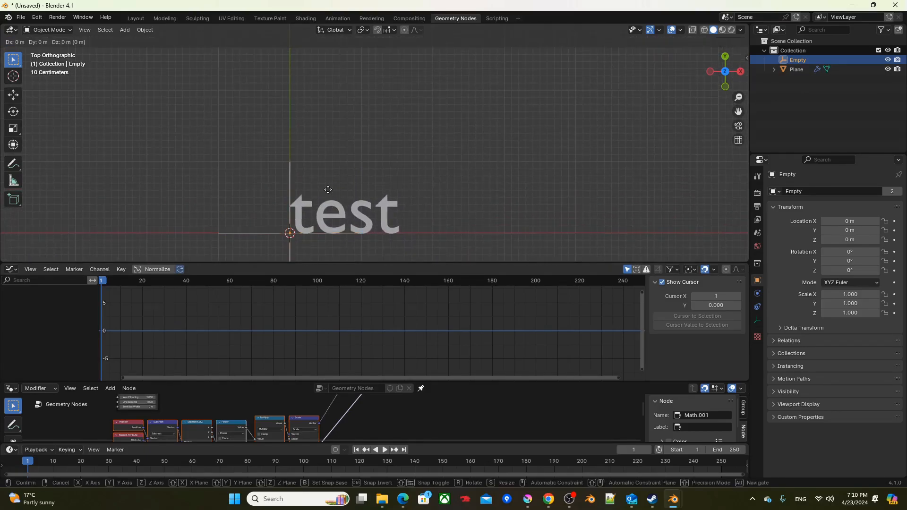
{"action": "key", "text": "y"}
{"action": "key", "text": "2"}
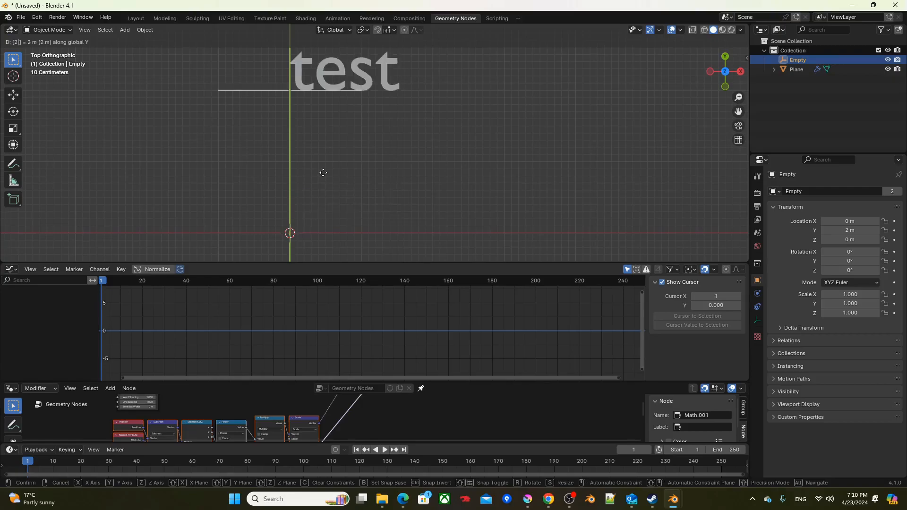
{"action": "key", "text": "Return"}
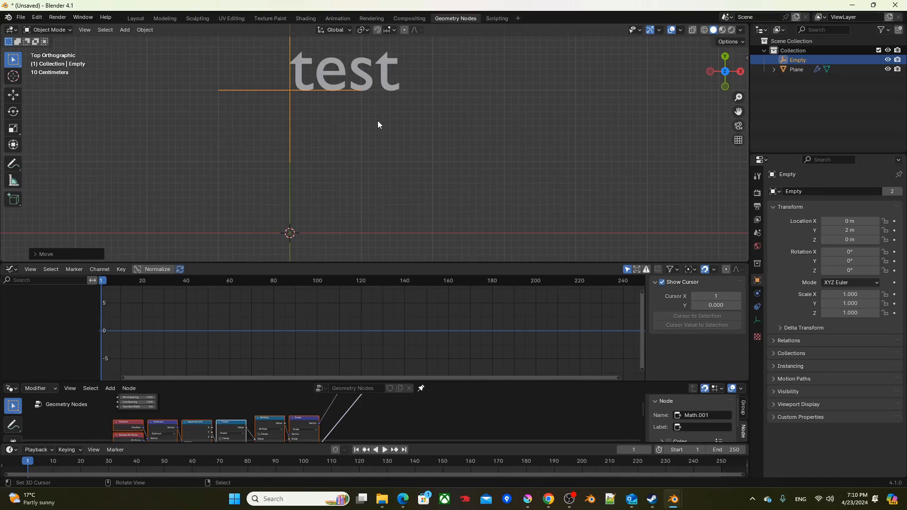
{"action": "key", "text": "k"}
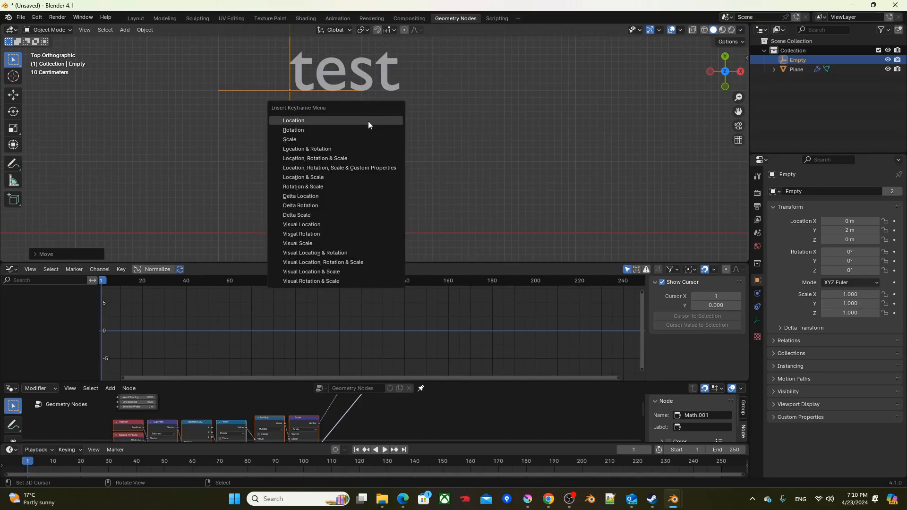
{"action": "left_click", "coordinate": [368, 122]}
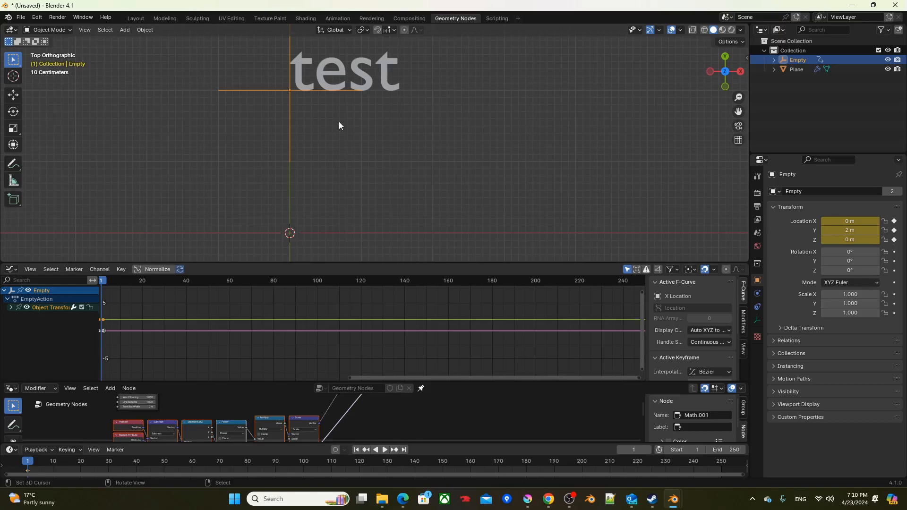
Step: At frame 50, move the Empty to about X 4.46 m, Y 0 m and insert a Location keyframe
{"action": "left_click", "coordinate": [208, 281]}
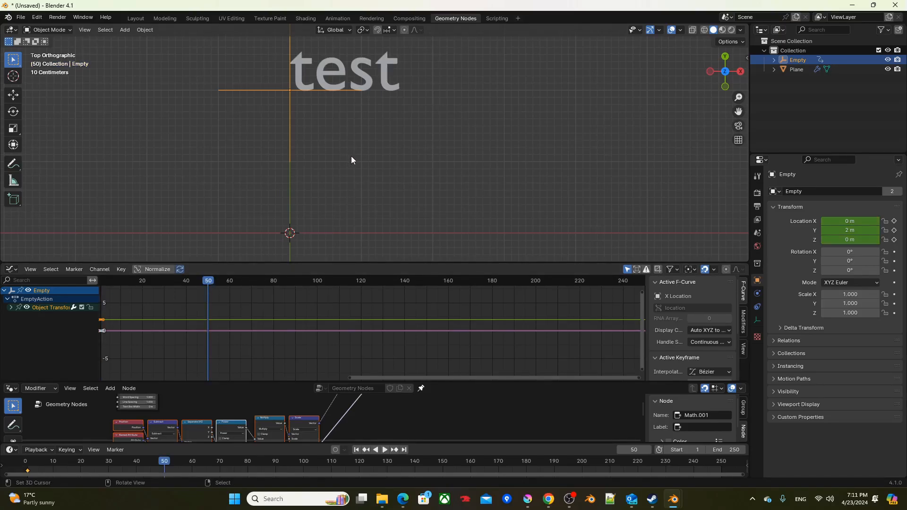
{"action": "key", "text": "g"}
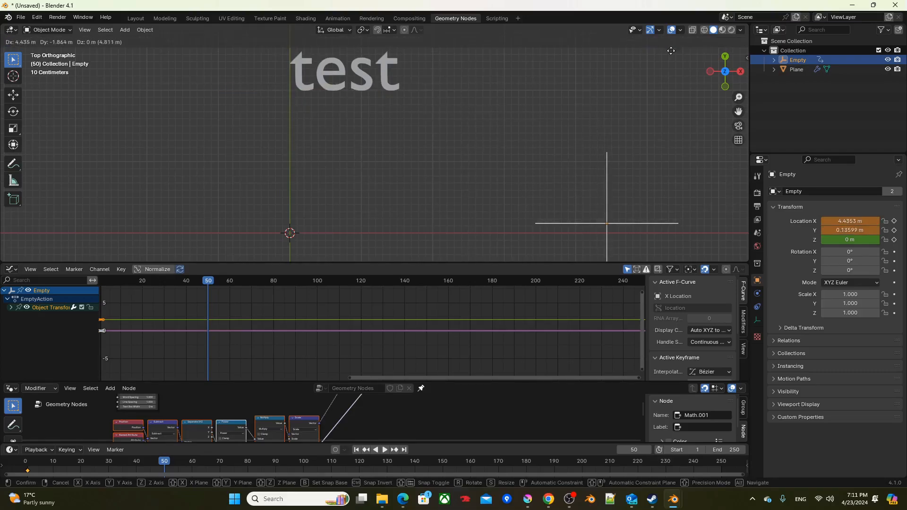
{"action": "left_click", "coordinate": [673, 60]}
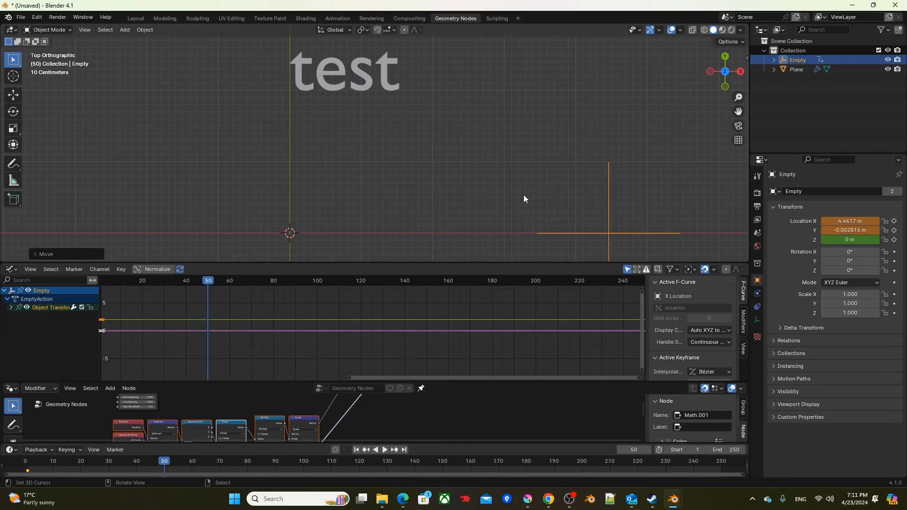
{"action": "key", "text": "k"}
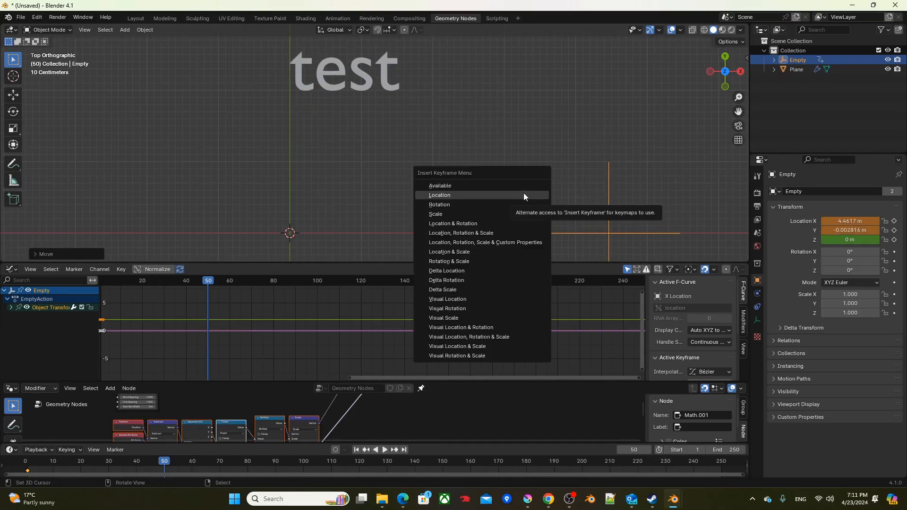
{"action": "left_click", "coordinate": [523, 194]}
Step: Set the interpolation of the Y Location curve's first keyframe to Bounce
{"action": "left_click", "coordinate": [11, 308]}
{"action": "left_click", "coordinate": [36, 325]}
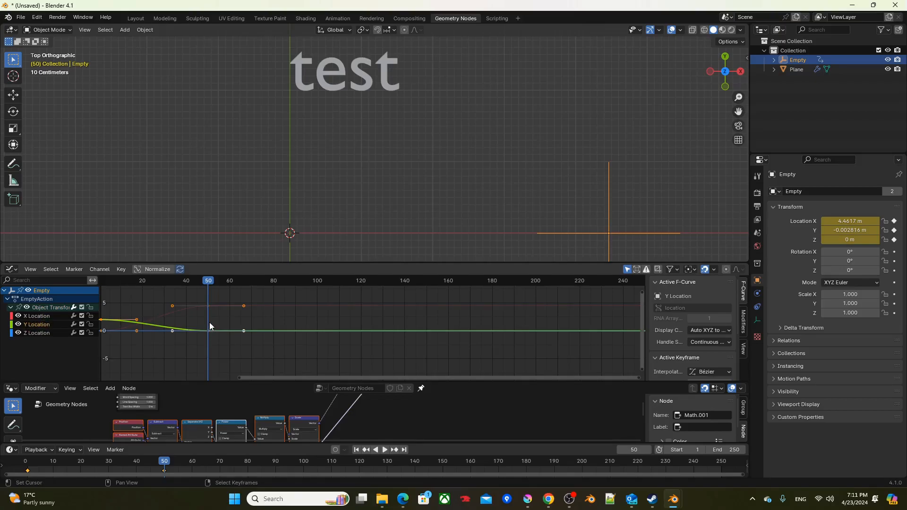
{"action": "middle_click_drag", "start_coordinate": [209, 325], "coordinate": [365, 319]}
{"action": "scroll", "coordinate": [365, 319], "scroll_direction": "up", "scroll_amount": 5}
{"action": "middle_click_drag", "start_coordinate": [303, 321], "coordinate": [351, 332]}
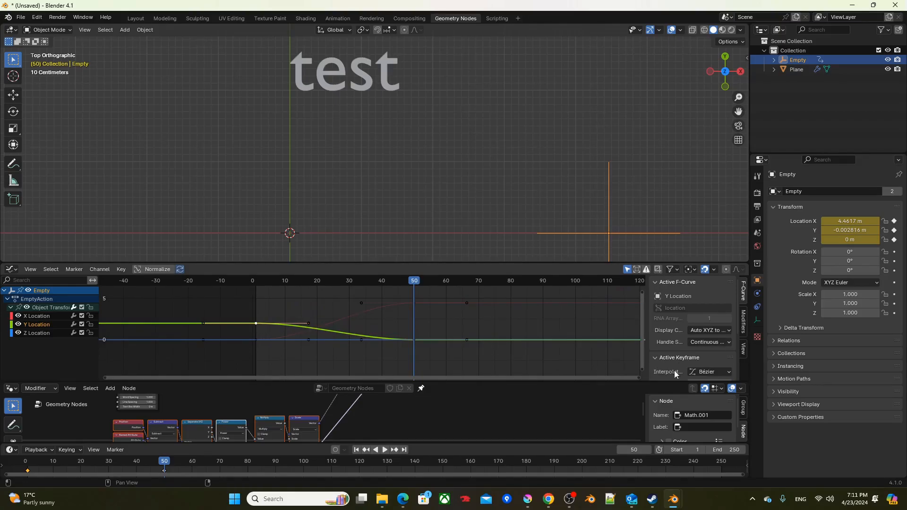
{"action": "scroll", "coordinate": [697, 366], "scroll_direction": "down", "scroll_amount": 2}
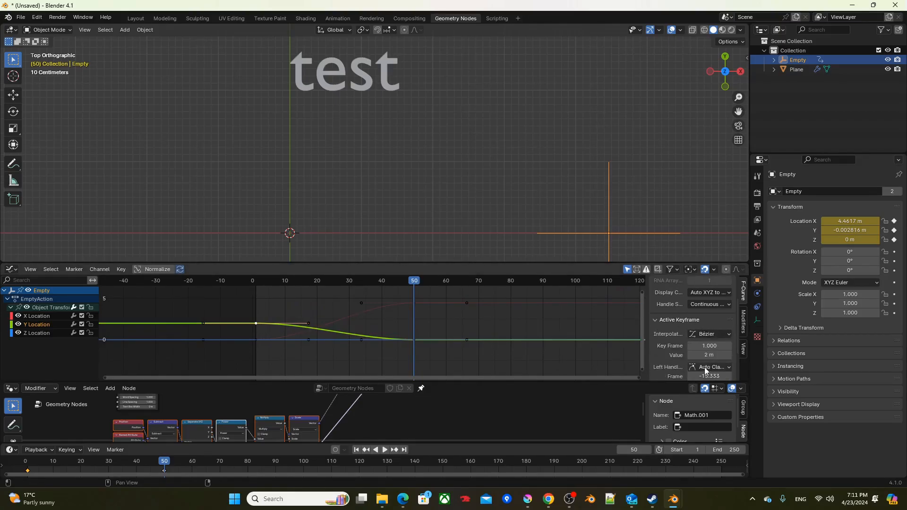
{"action": "left_click", "coordinate": [704, 335]}
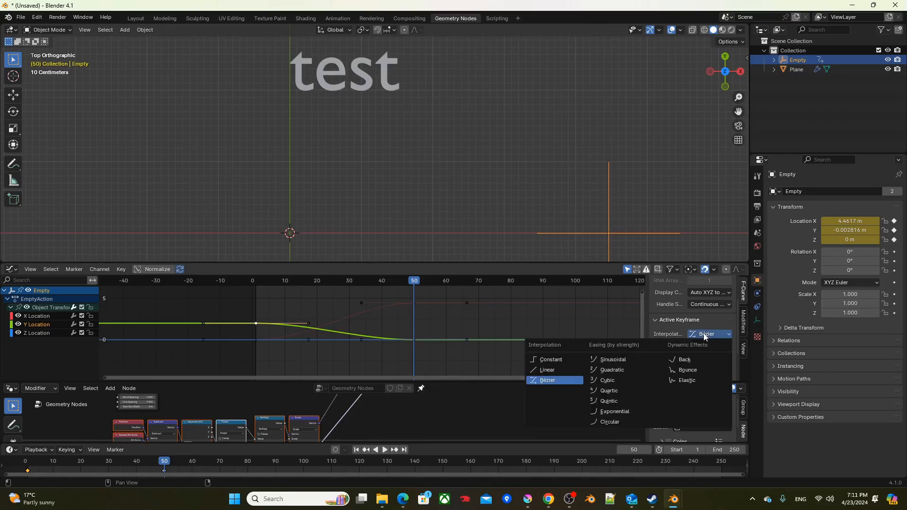
{"action": "left_click", "coordinate": [684, 369]}
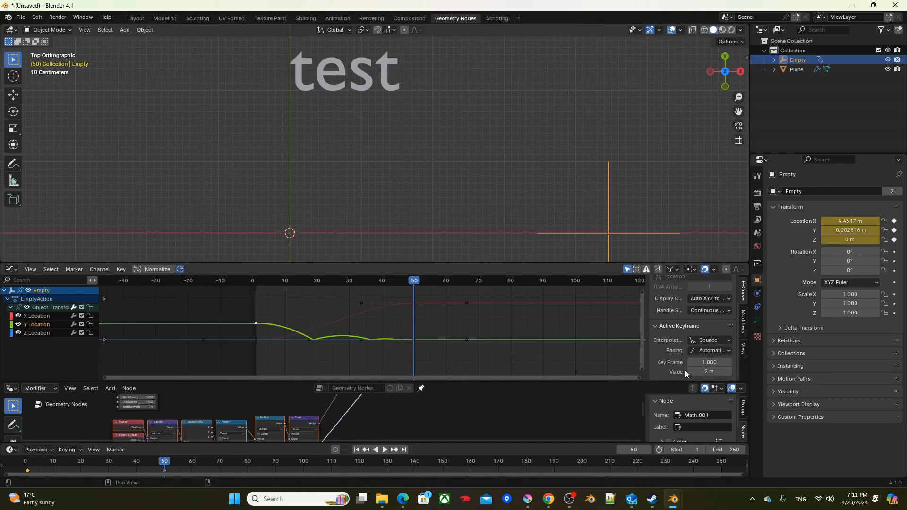
Step: Hide the Y and Z Location curves and set the X Location curve's first keyframe to Quadratic interpolation with Ease Out easing
{"action": "left_click_drag", "start_coordinate": [19, 324], "coordinate": [19, 336]}
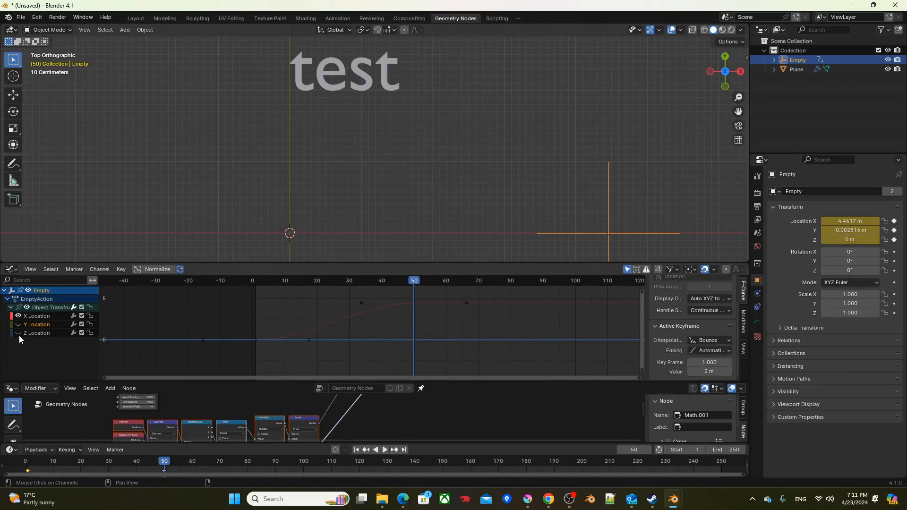
{"action": "left_click", "coordinate": [28, 316]}
{"action": "left_click", "coordinate": [255, 339]}
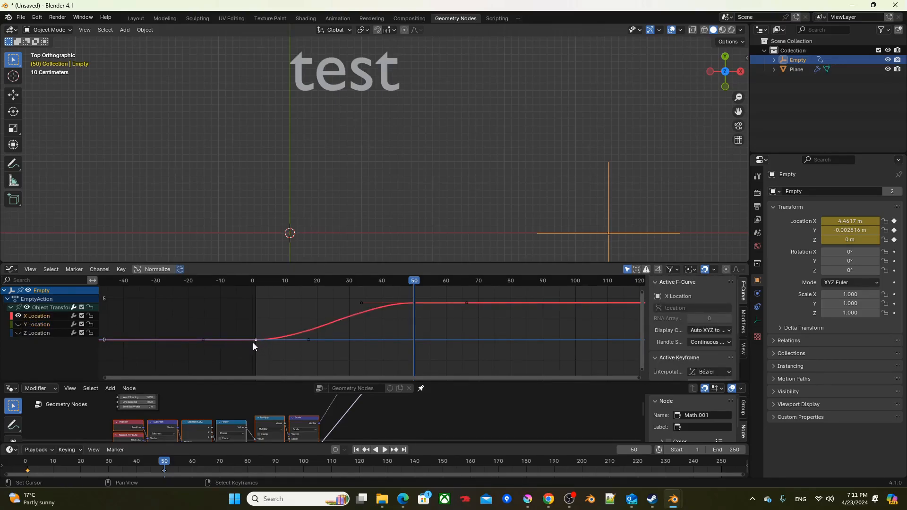
{"action": "scroll", "coordinate": [676, 338], "scroll_direction": "down", "scroll_amount": 2}
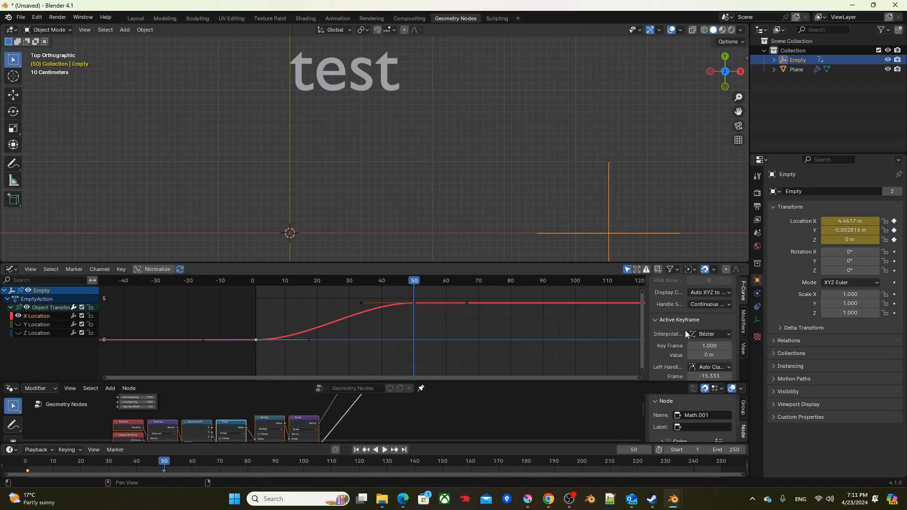
{"action": "left_click", "coordinate": [698, 334]}
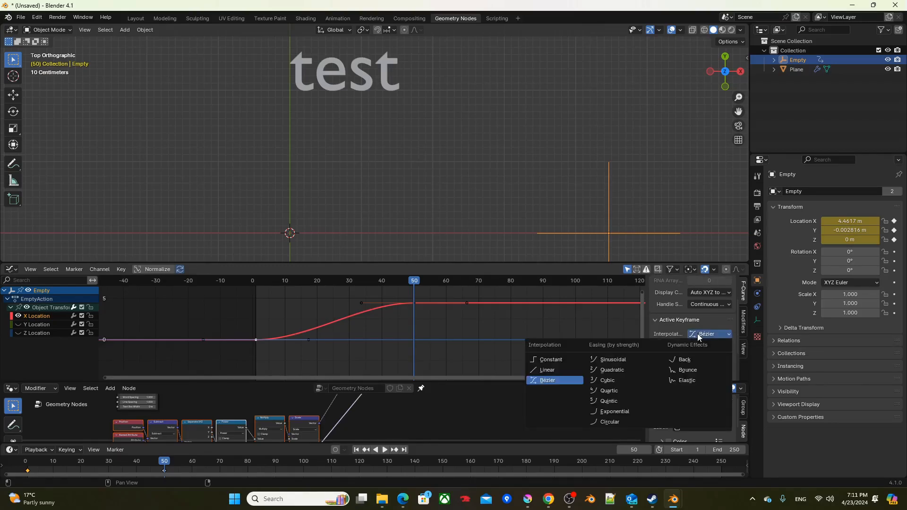
{"action": "left_click", "coordinate": [613, 370]}
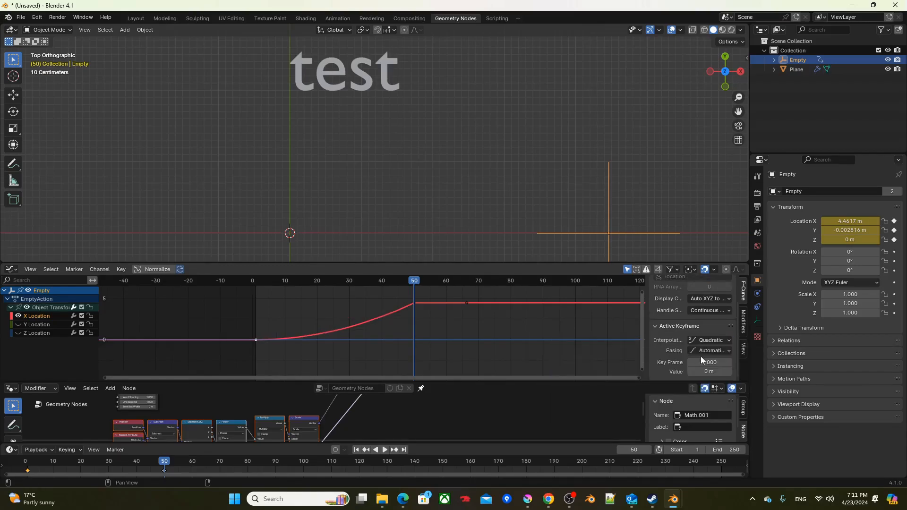
{"action": "left_click", "coordinate": [710, 350]}
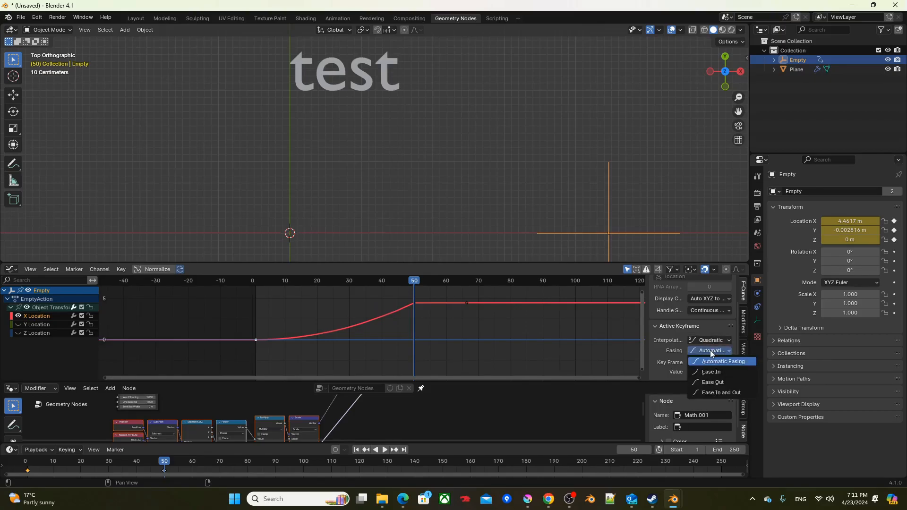
{"action": "left_click", "coordinate": [713, 383]}
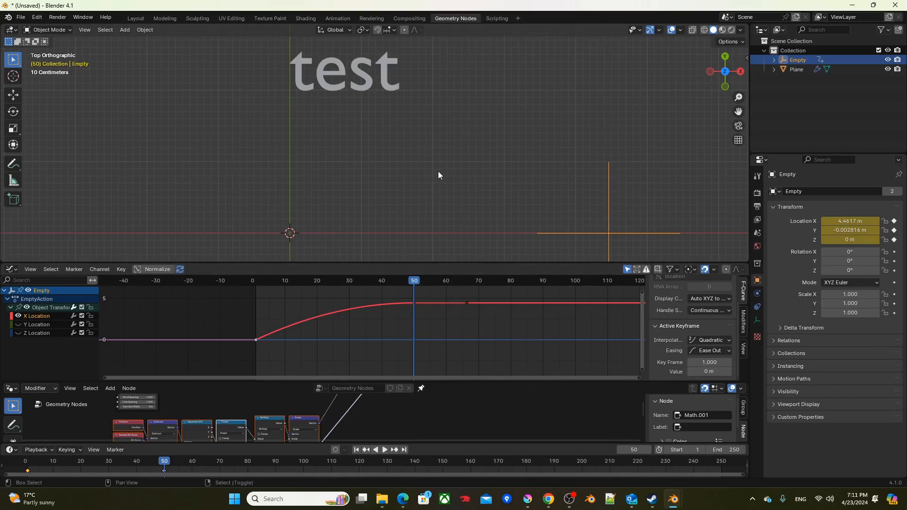
Step: Play the animation repeatedly from frame 1 to check how the text bends as it follows the Empty, and stop playback
{"action": "key", "text": "shift+Left"}
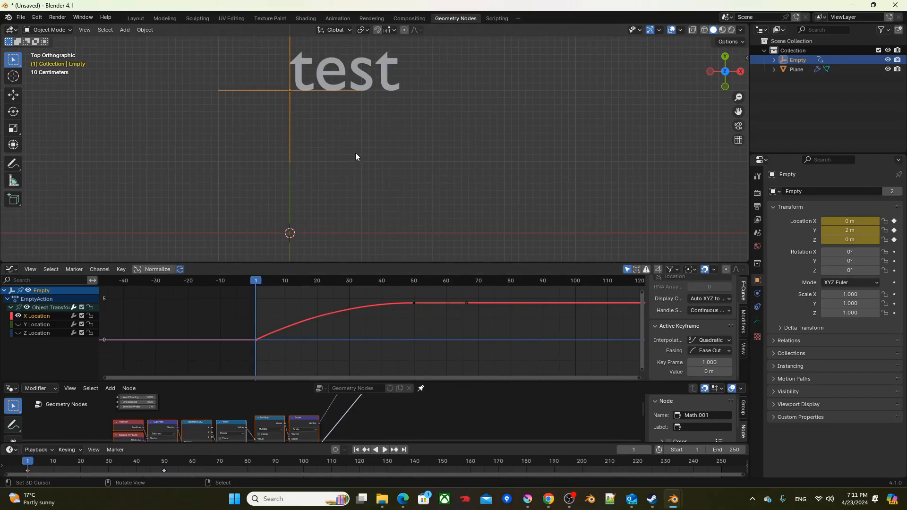
{"action": "key", "text": "space"}
{"action": "scroll", "coordinate": [378, 152], "scroll_direction": "down", "scroll_amount": 1}
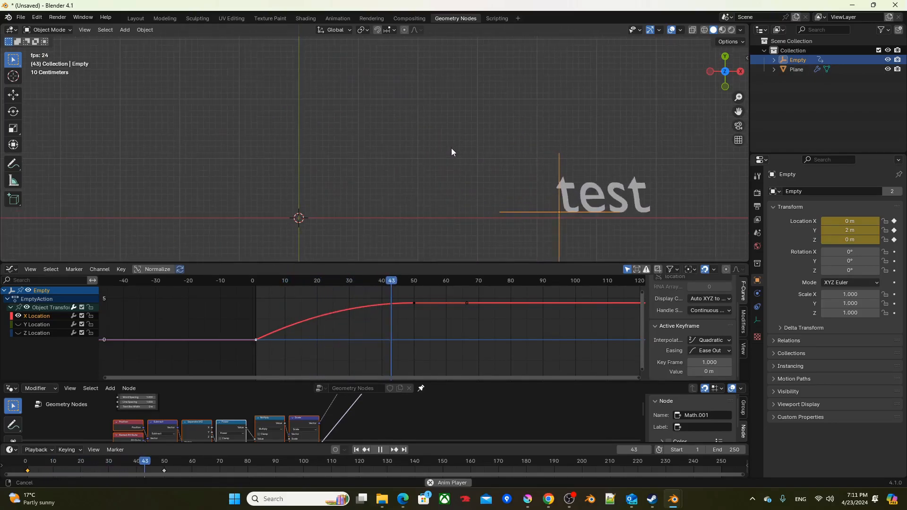
{"action": "middle_click_drag", "start_coordinate": [452, 148], "coordinate": [409, 157], "text": "shift"}
{"action": "key", "text": "shift+Left"}
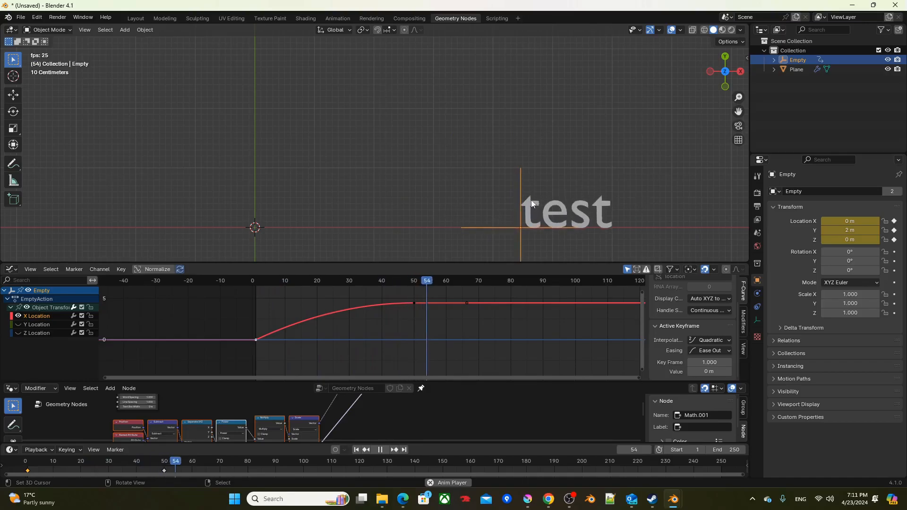
{"action": "key", "text": "shift+Left"}
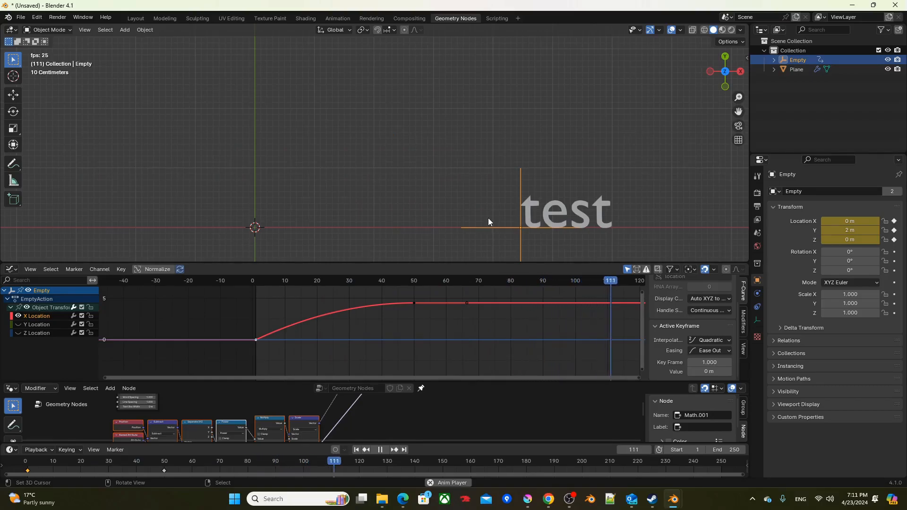
{"action": "key", "text": "shift+Left"}
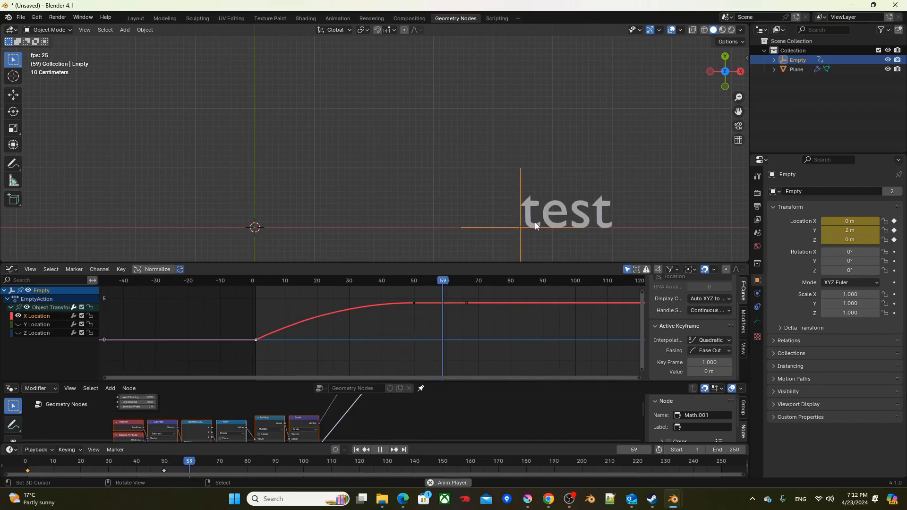
{"action": "key", "text": "space"}
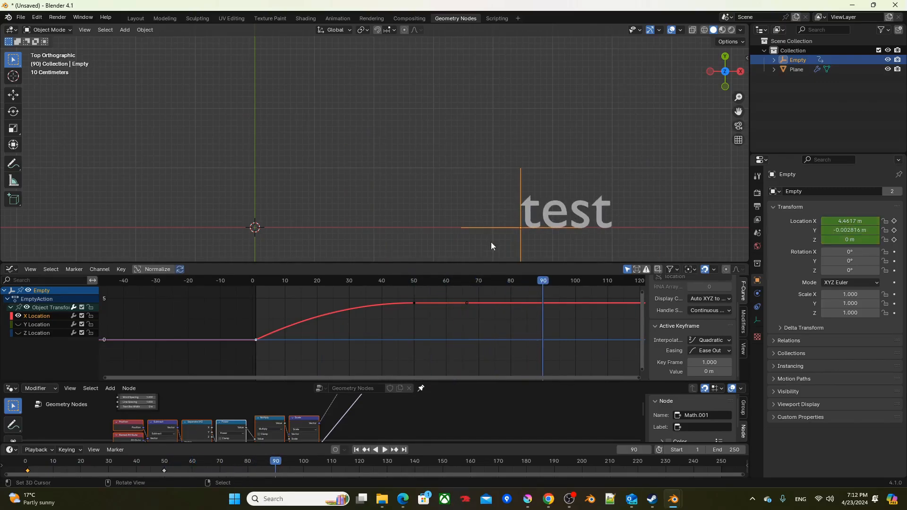
Step: Set the end frame of the animation range to 100
{"action": "middle_click_drag", "start_coordinate": [555, 324], "coordinate": [471, 329]}
{"action": "scroll", "coordinate": [472, 324], "scroll_direction": "down", "scroll_amount": 1}
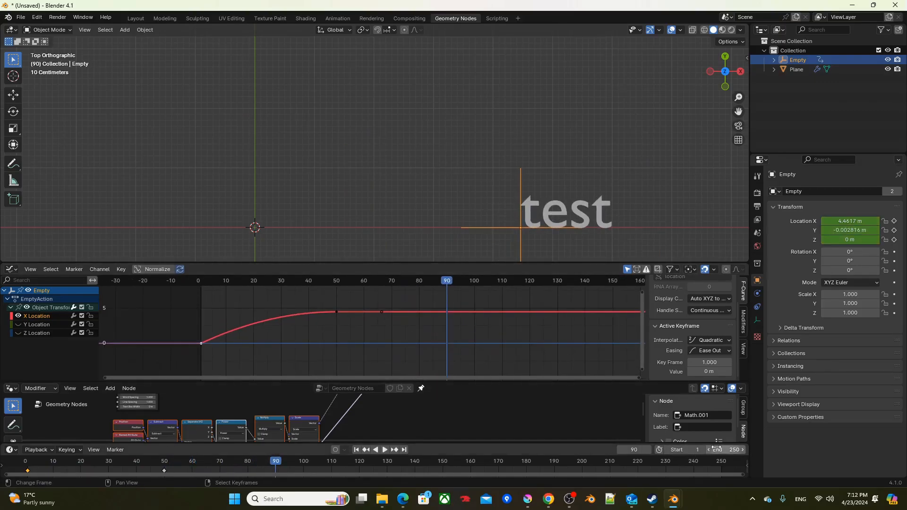
{"action": "key", "text": "Return"}
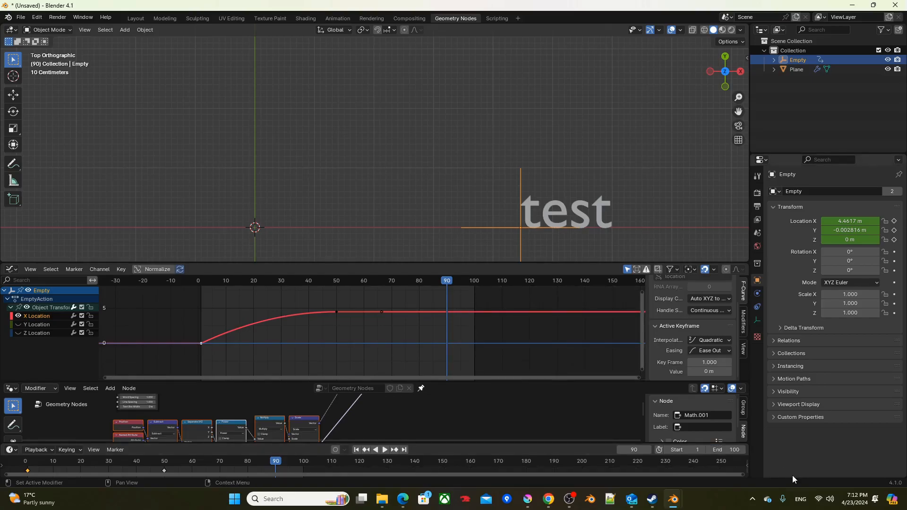
Step: Insert a keyframe at frame 62 on the Empty's X Location curve, holding the current value
{"action": "left_click_drag", "start_coordinate": [444, 285], "coordinate": [360, 284]}
{"action": "key", "text": "space"}
{"action": "key", "text": "space"}
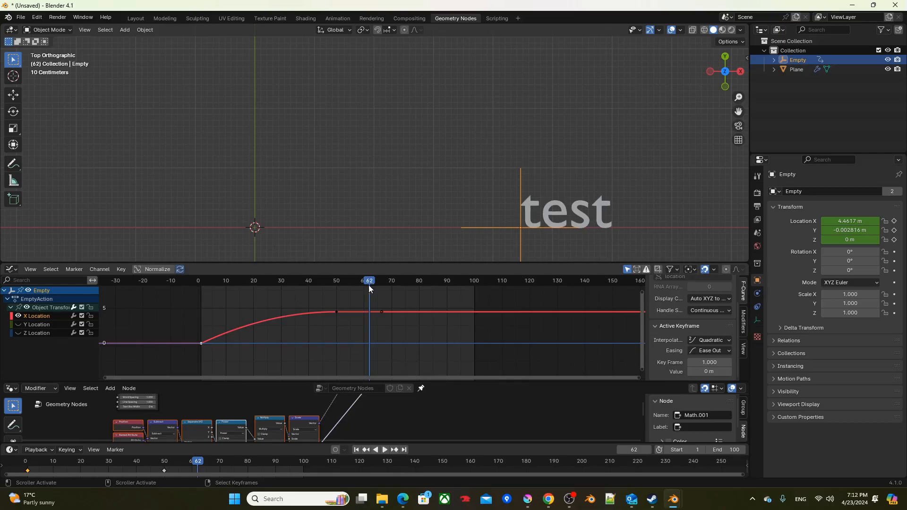
{"action": "key", "text": "i"}
{"action": "left_click", "coordinate": [373, 333]}
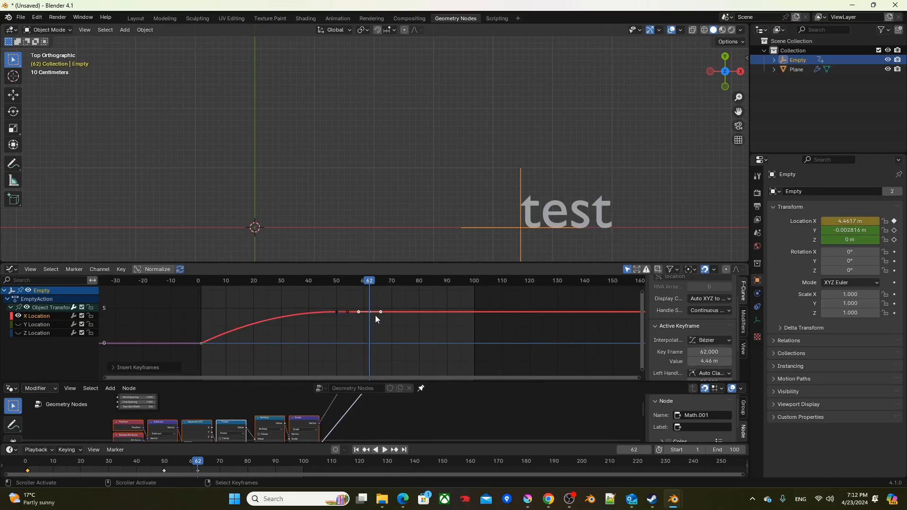
Step: Key the Empty's X Location at about -2.18 m on frame 82 and play the animation from frame 1
{"action": "left_click_drag", "start_coordinate": [384, 283], "coordinate": [423, 283]}
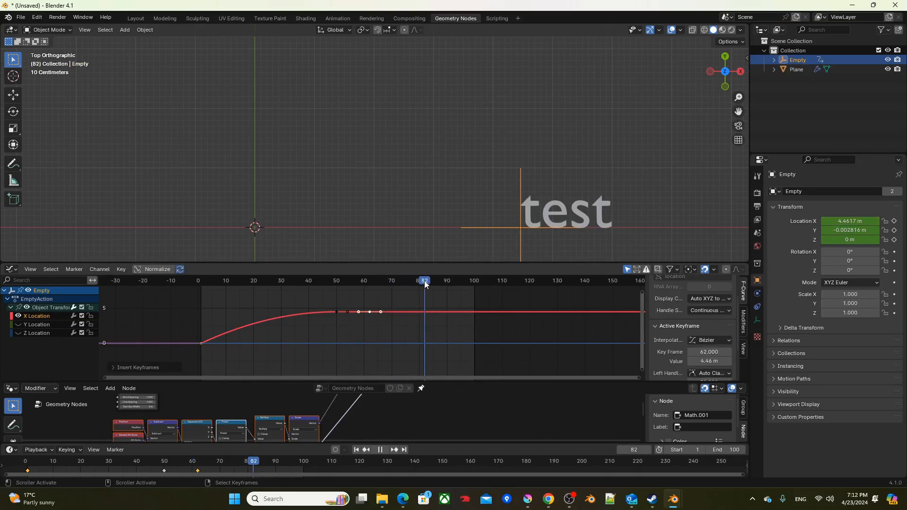
{"action": "key", "text": "i"}
{"action": "left_click", "coordinate": [428, 315]}
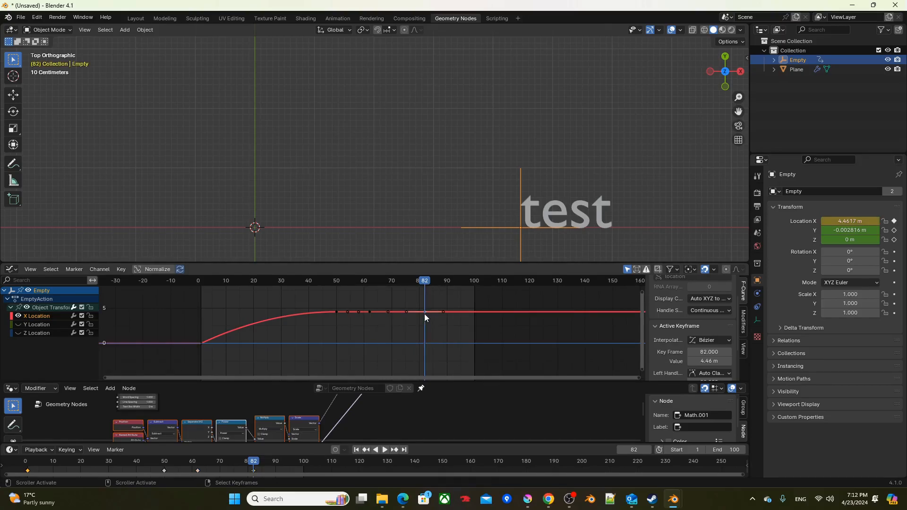
{"action": "left_click_drag", "start_coordinate": [424, 312], "coordinate": [425, 359]}
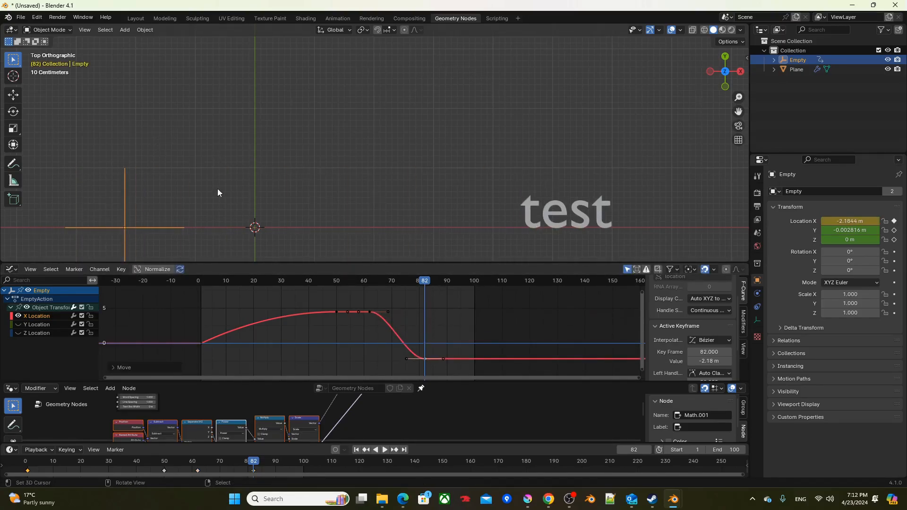
{"action": "key", "text": "shift+Left"}
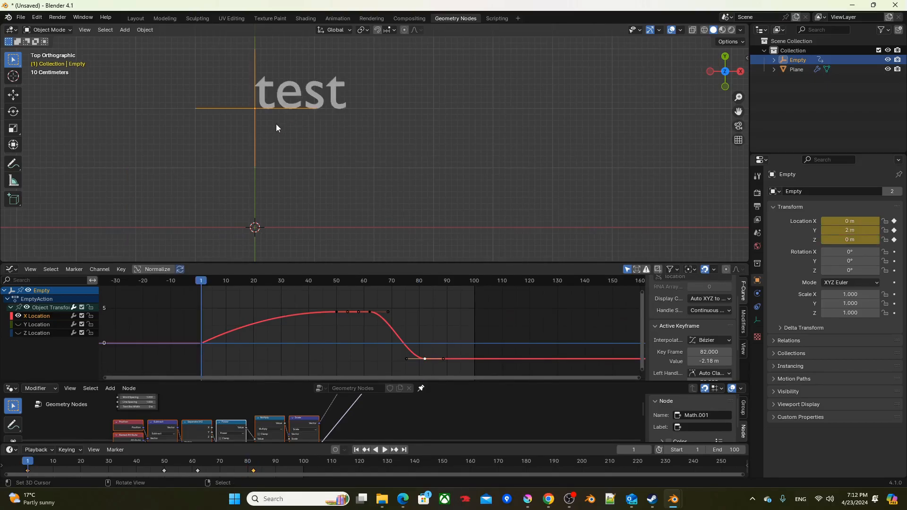
{"action": "key", "text": "space"}
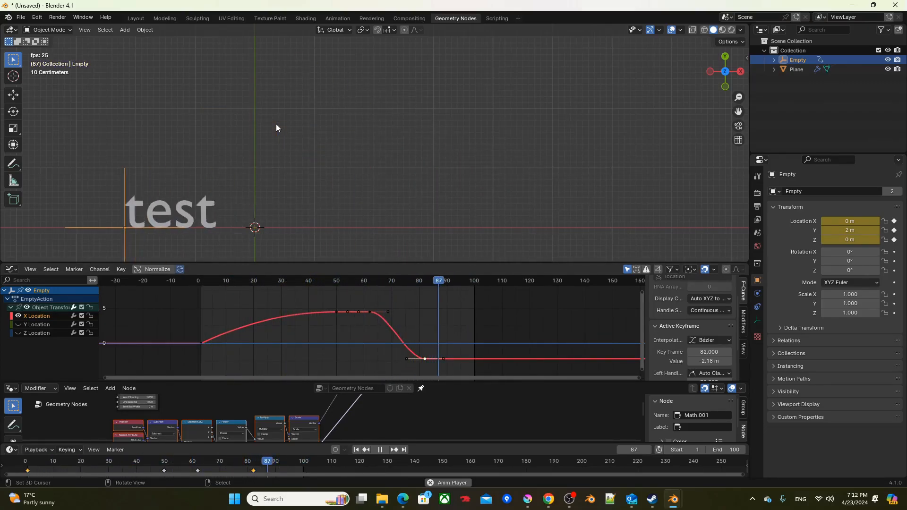
Step: Examine the velocity simulation nodes and the position-based bend nodes in the maximized node editor, and restore the layout
{"action": "key", "text": "ctrl+space"}
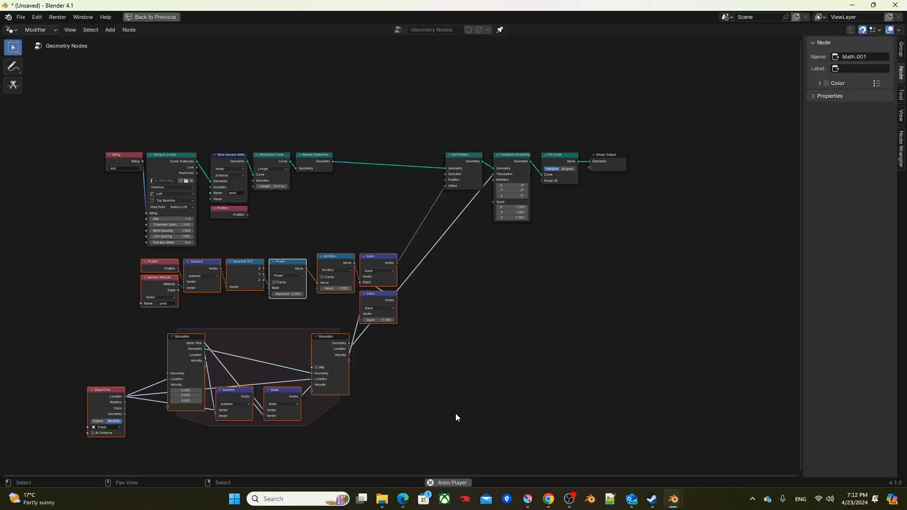
{"action": "scroll", "coordinate": [410, 277], "scroll_direction": "up", "scroll_amount": 1}
{"action": "middle_click_drag", "start_coordinate": [362, 280], "coordinate": [410, 234]}
{"action": "scroll", "coordinate": [398, 244], "scroll_direction": "up", "scroll_amount": 1}
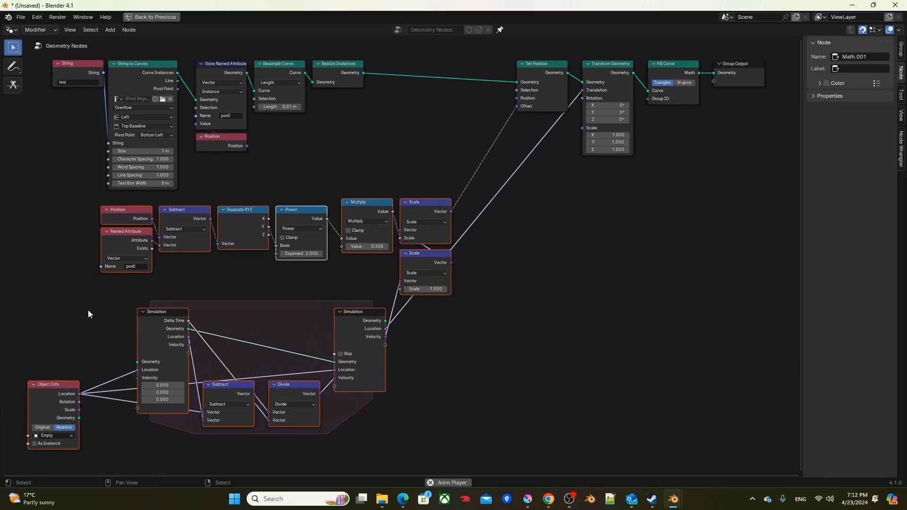
{"action": "left_click_drag", "start_coordinate": [41, 301], "coordinate": [384, 447]}
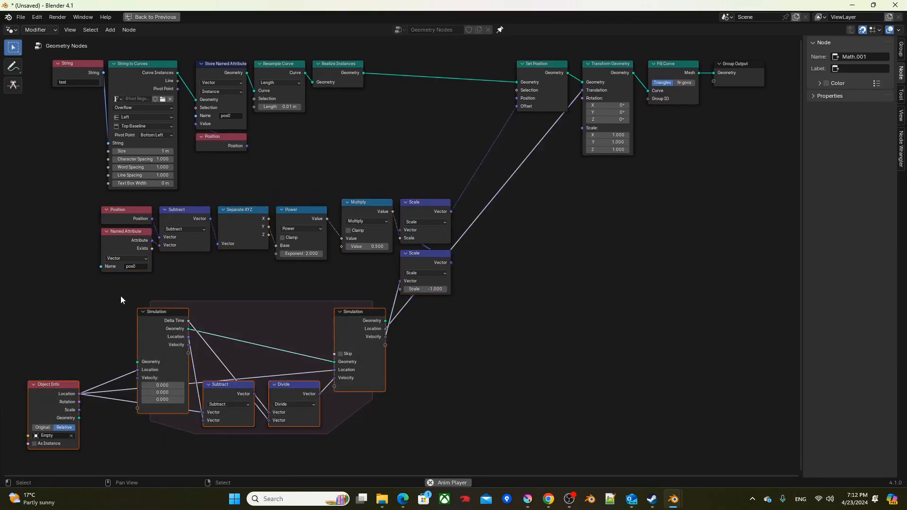
{"action": "left_click_drag", "start_coordinate": [75, 203], "coordinate": [372, 280]}
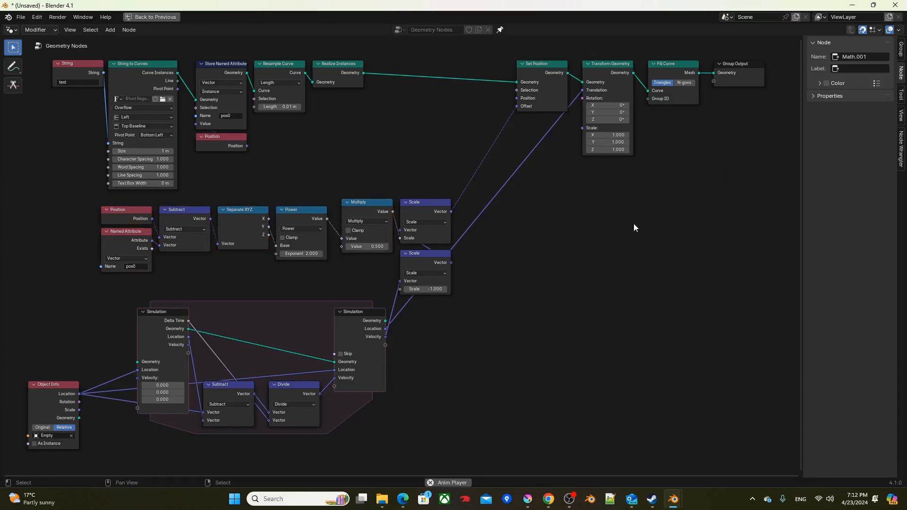
{"action": "key", "text": "ctrl+space"}
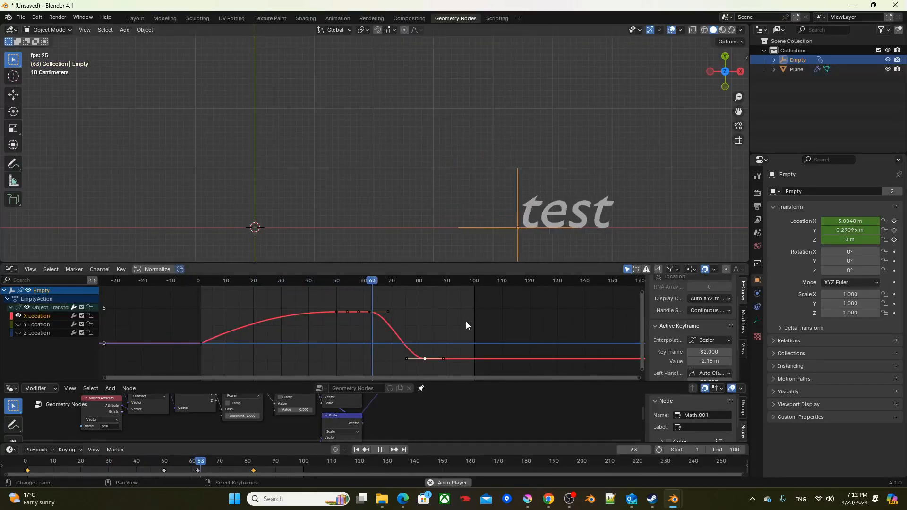